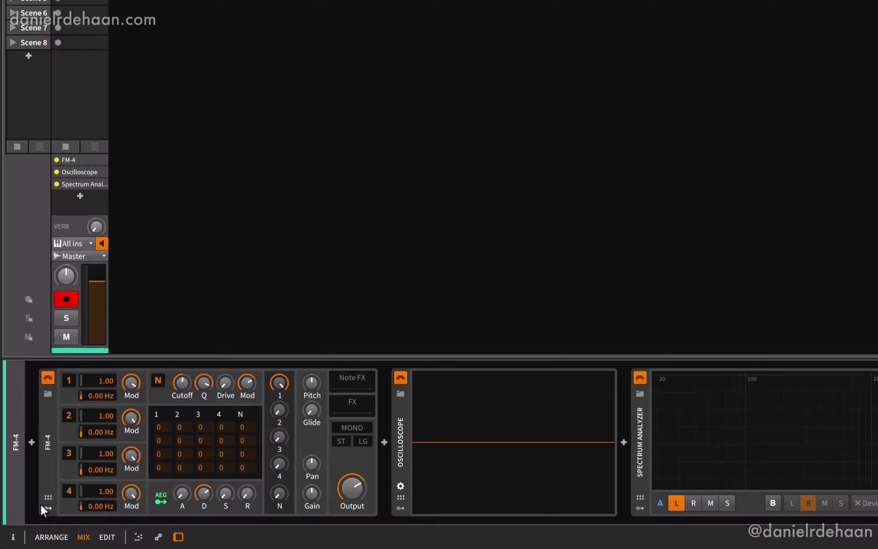
Show the FM-4's modulator slots, view the list of insertable modulators without adding one, and hide the slots again.
click(44, 505)
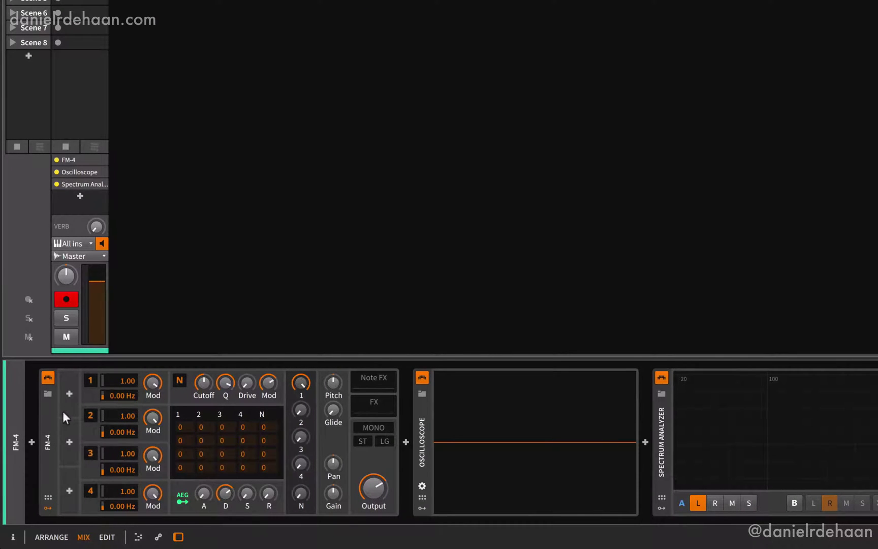
click(66, 488)
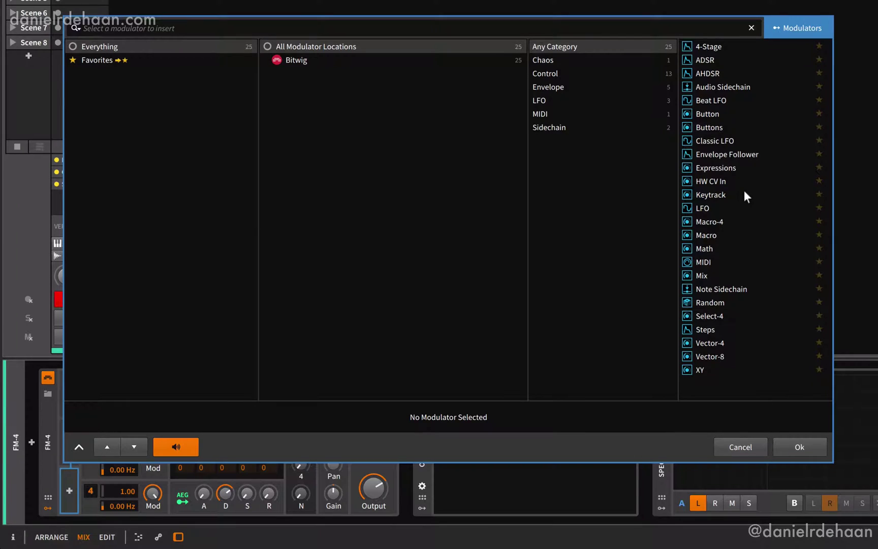
click(800, 440)
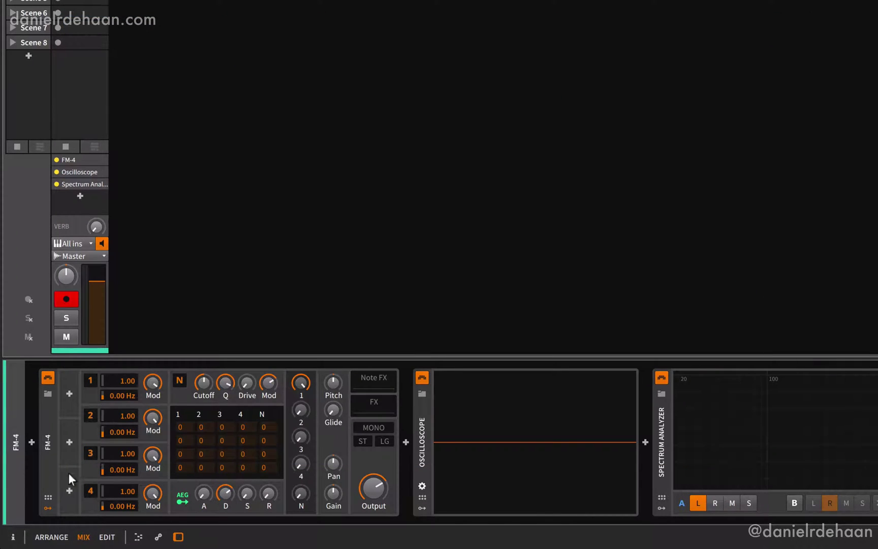
click(42, 507)
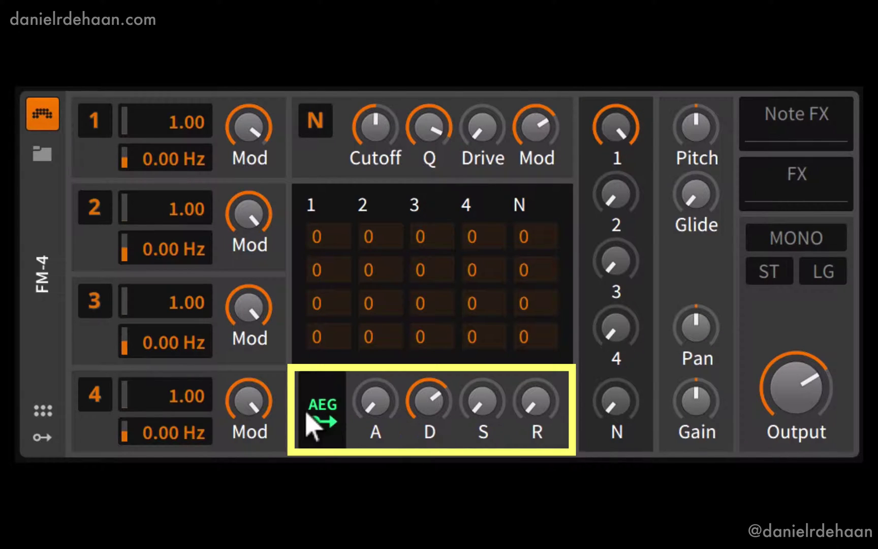
Turn on AEG modulation routing to view which FM-4 parameters it can modulate, and turn it off again.
click(312, 425)
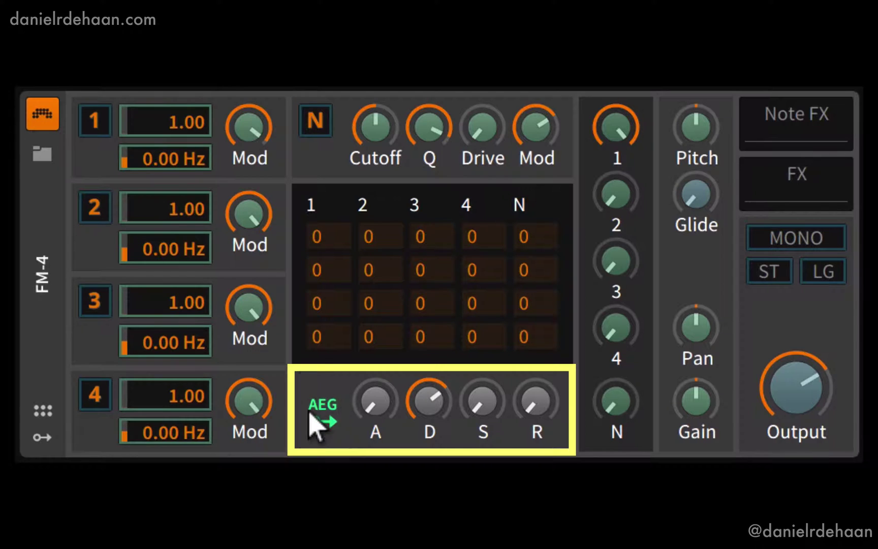
mouse_move(248, 319)
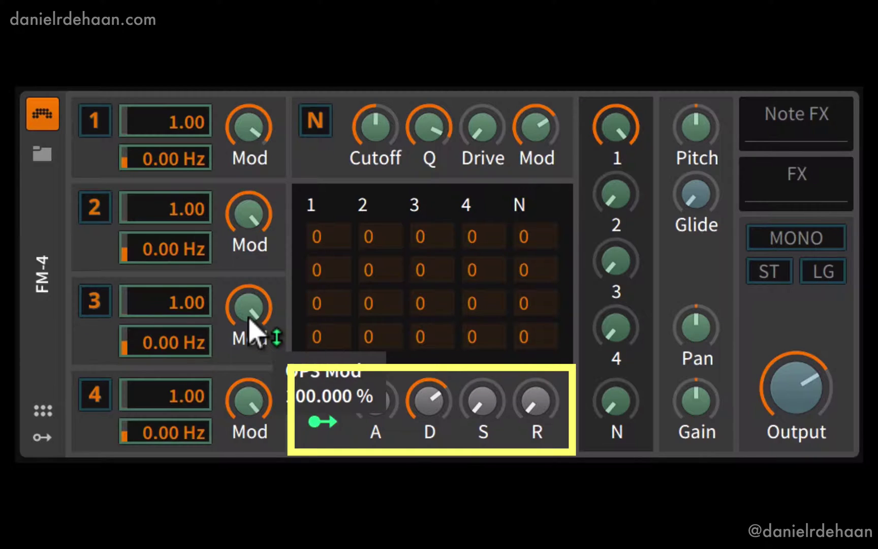
click(300, 400)
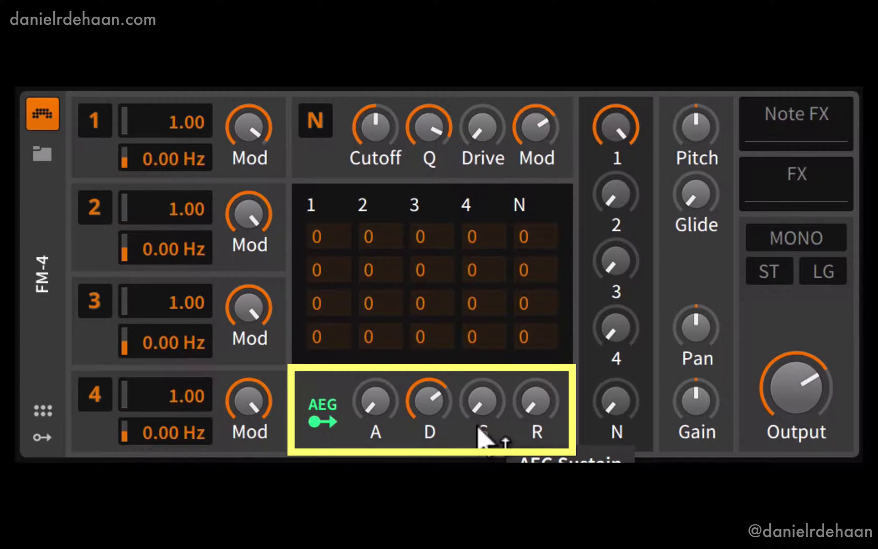
Raise the AEG sustain to maximum and increase its attack and release well above zero.
drag(478, 401, 478, 338)
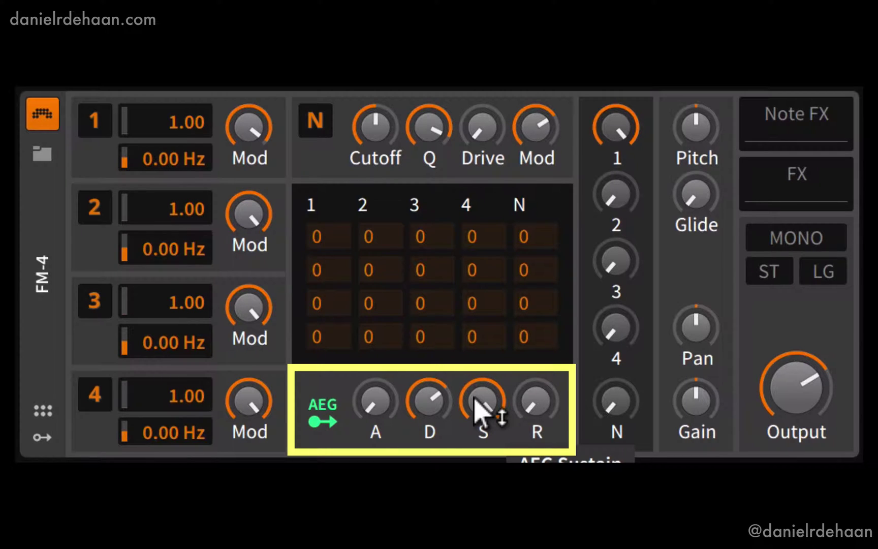
mouse_move(369, 398)
mouse_down()
mouse_move(370, 376)
mouse_move(376, 398)
mouse_up()
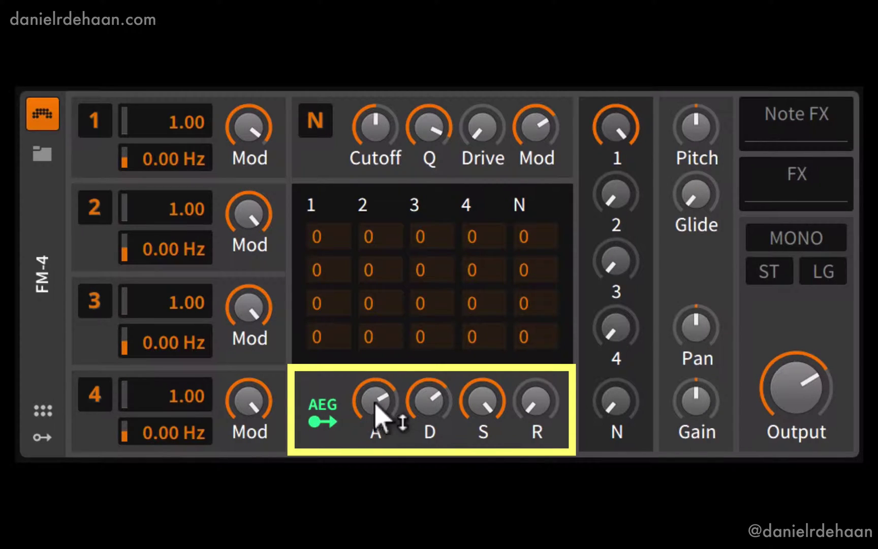
drag(534, 404, 533, 388)
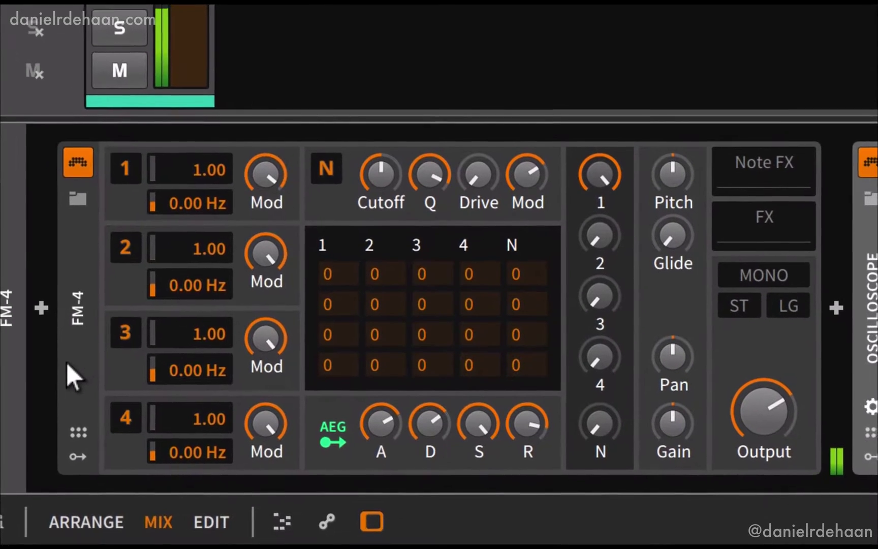
Load the FM-4's default preset and hide its modulator slots.
right_click(68, 363)
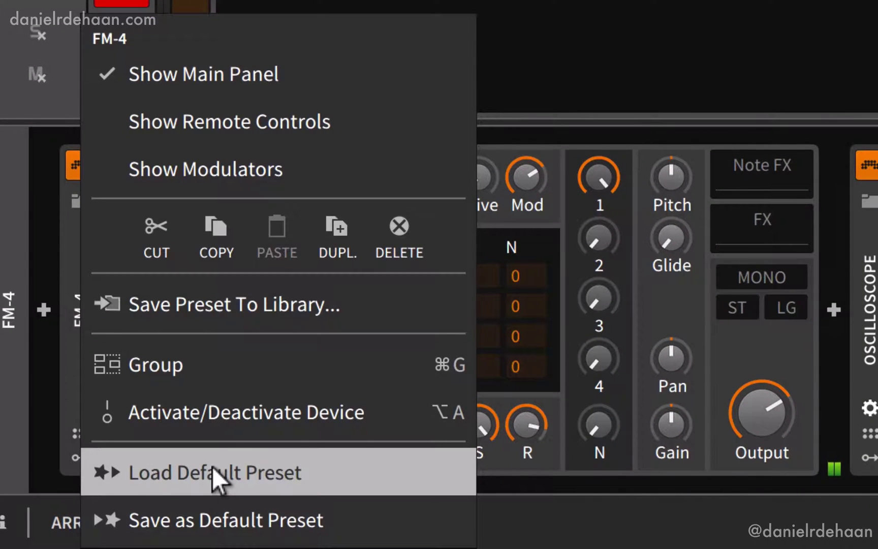
click(212, 468)
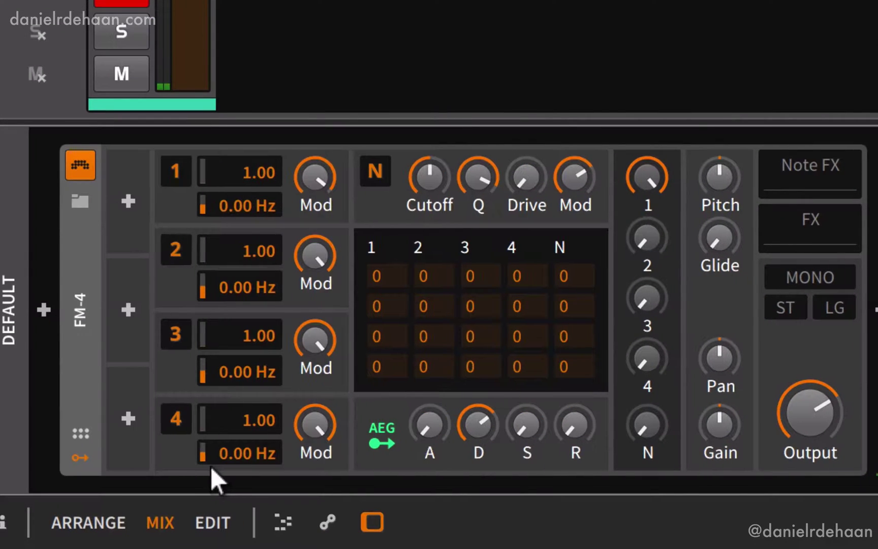
right_click(63, 373)
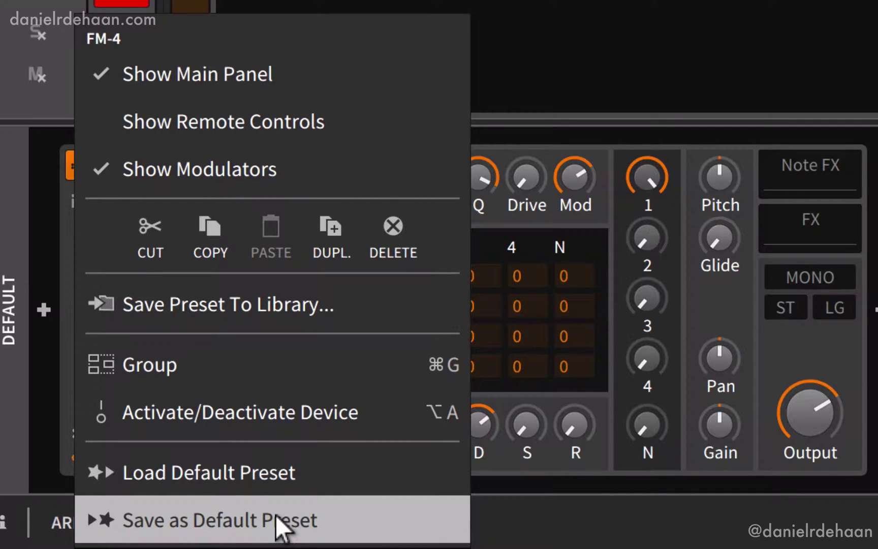
click(724, 269)
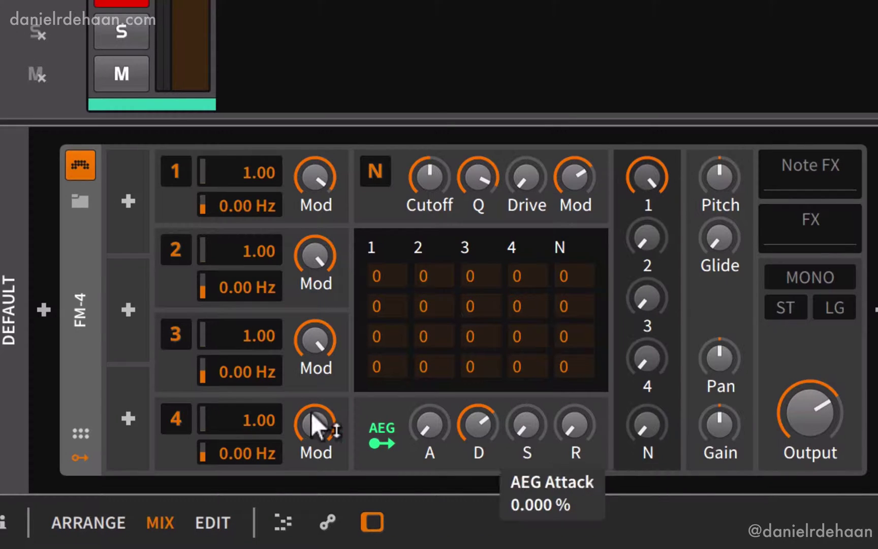
click(76, 450)
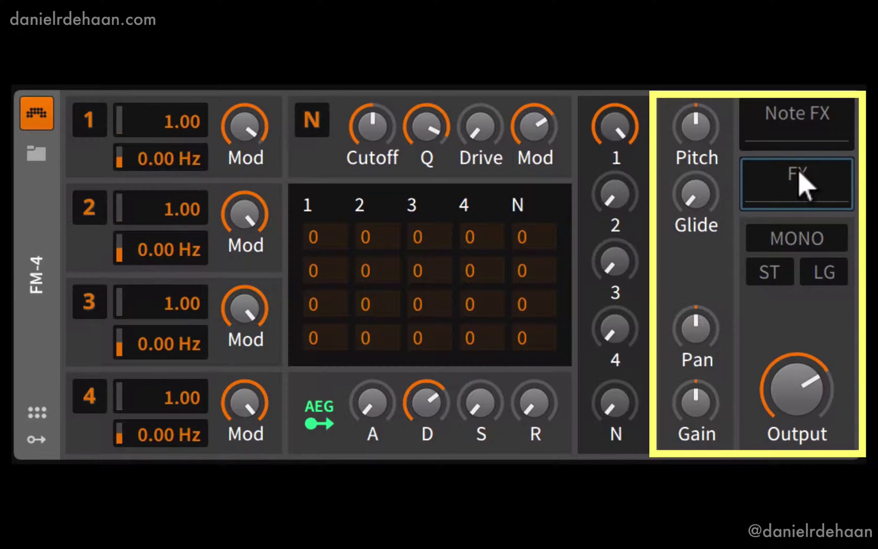
Enable mono mode on the FM-4 and toggle operator 1 off and back on.
click(793, 237)
click(797, 238)
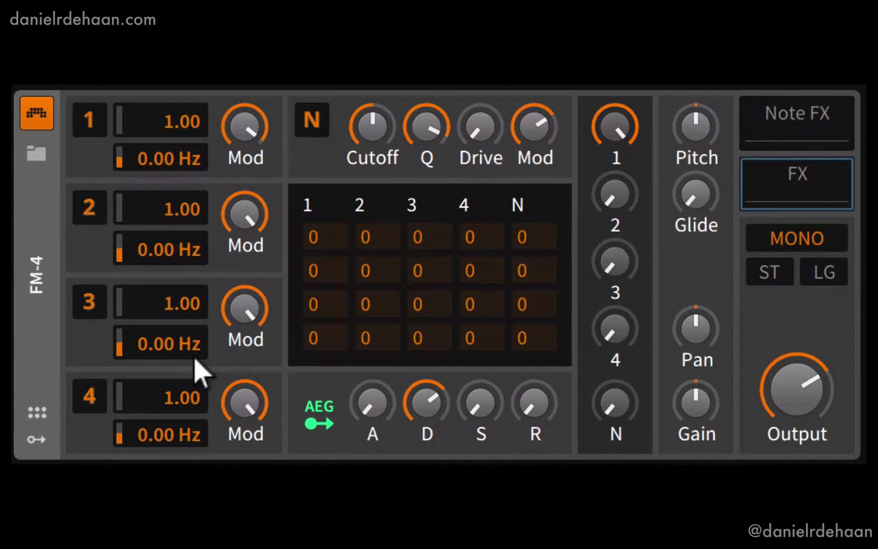
click(77, 123)
click(77, 122)
click(77, 122)
Set operator 1's frequency ratio to 2.00.
double_click(163, 122)
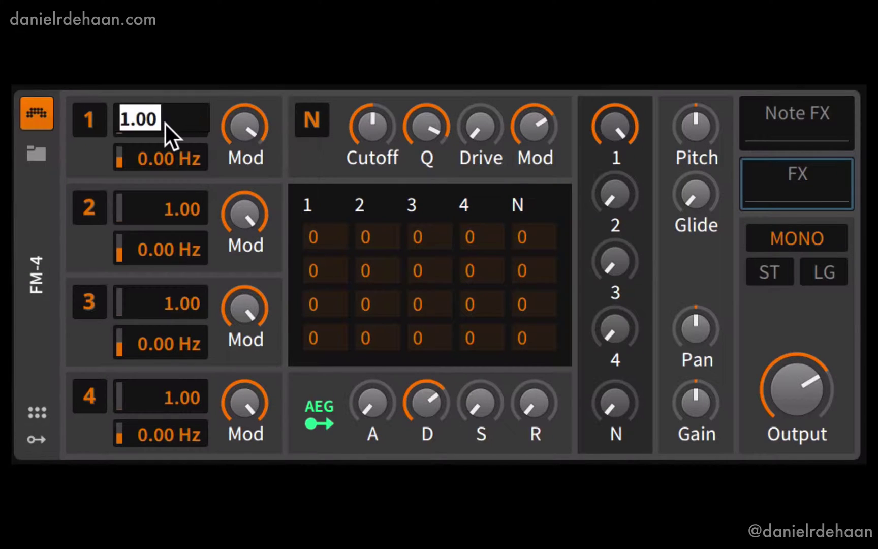
text(2)
key(Return)
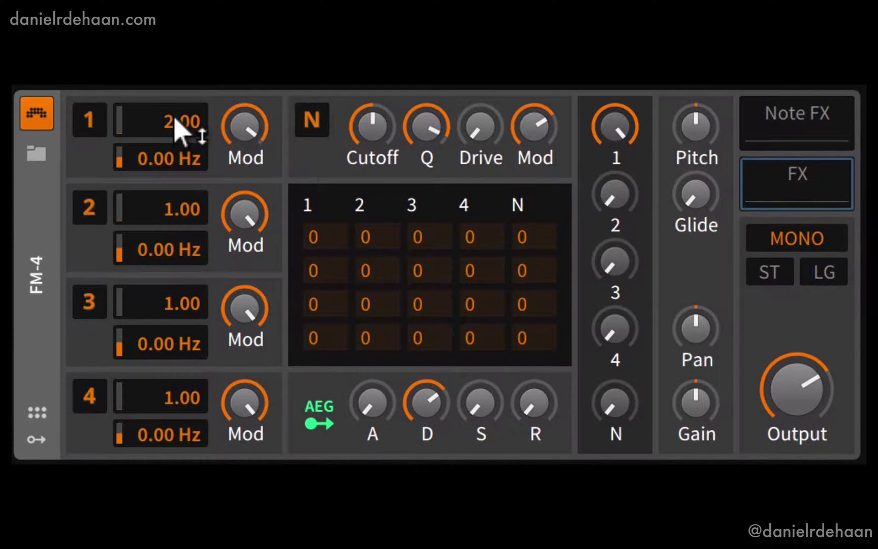
Vary operator 1's frequency ratio to about 1.11 and reset it to 1.00.
mouse_move(173, 121)
mouse_down()
mouse_move(173, 135)
mouse_move(175, 120)
mouse_up()
double_click(181, 120)
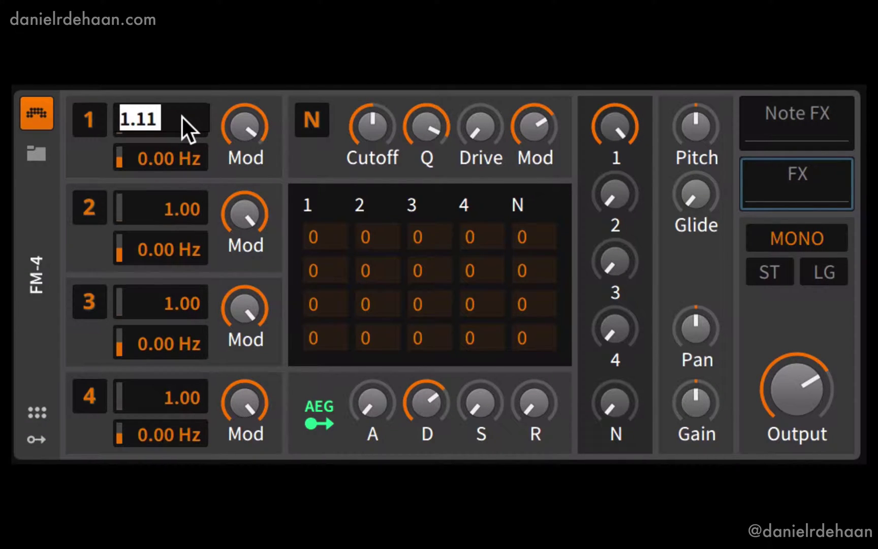
text(1)
key(Return)
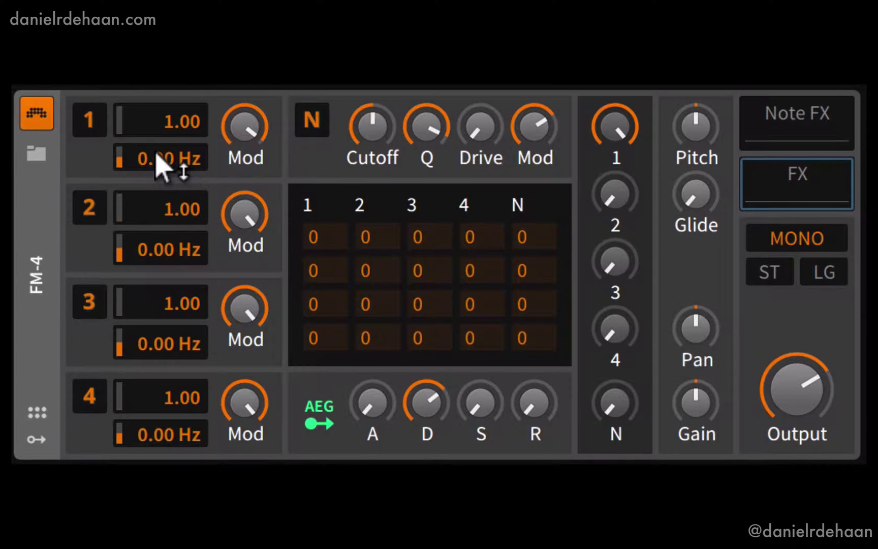
Raise the AEG sustain to maximum while trying operator 1 frequency offsets of about 0.12 and 1.51 Hz, and reset the offset to 0 Hz.
drag(162, 163, 163, 147)
mouse_move(475, 401)
mouse_down()
mouse_move(475, 391)
mouse_move(480, 409)
mouse_up()
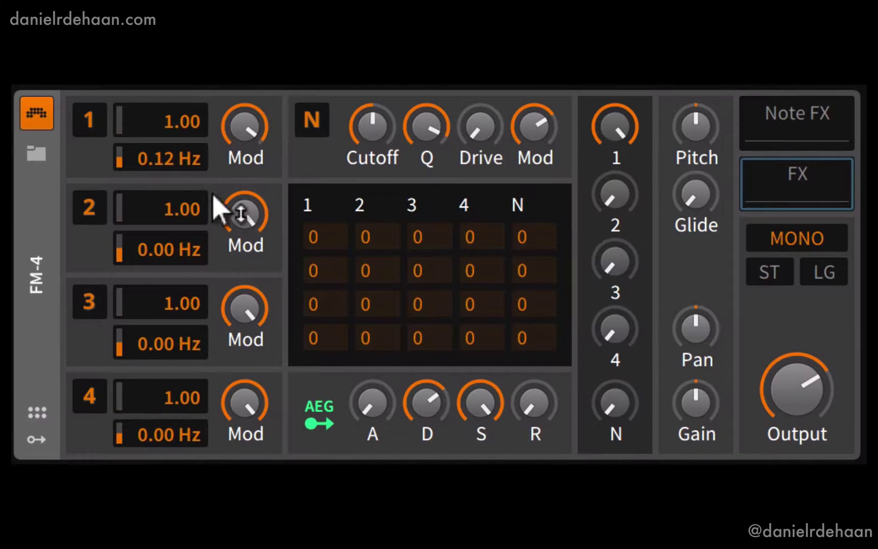
mouse_move(157, 158)
mouse_down()
mouse_move(157, 111)
mouse_move(156, 218)
mouse_move(157, 149)
mouse_move(161, 165)
mouse_up()
double_click(156, 155)
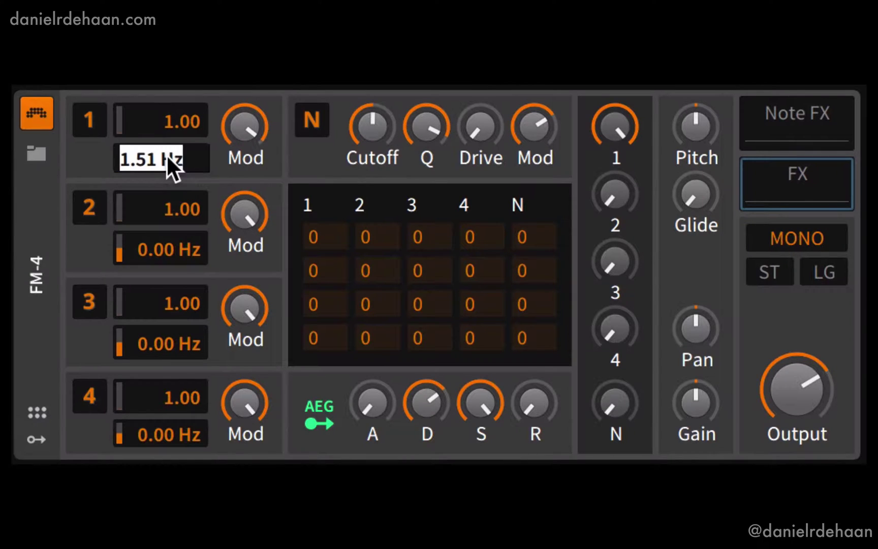
text(0)
key(Return)
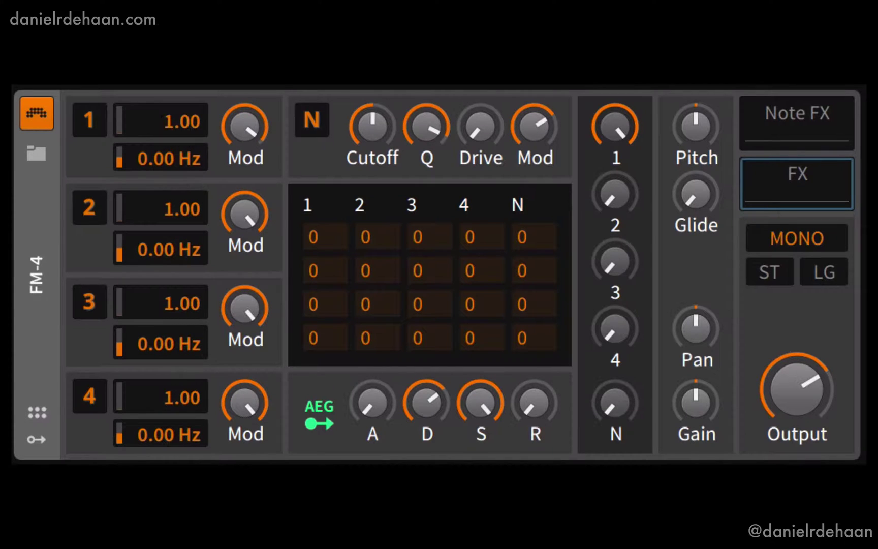
Set operator 1's ratio to 0 and raise its frequency offset to about 121 Hz.
double_click(173, 119)
text(0)
key(Return)
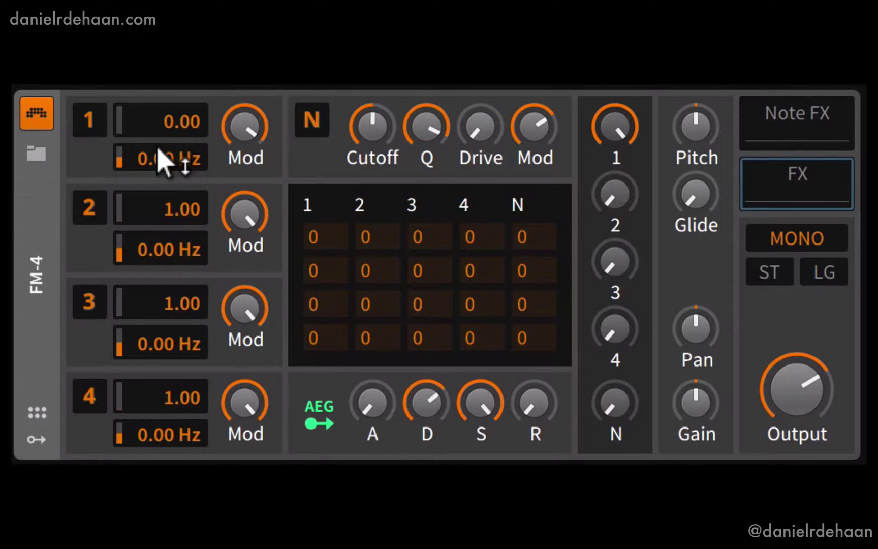
drag(158, 152, 163, 82)
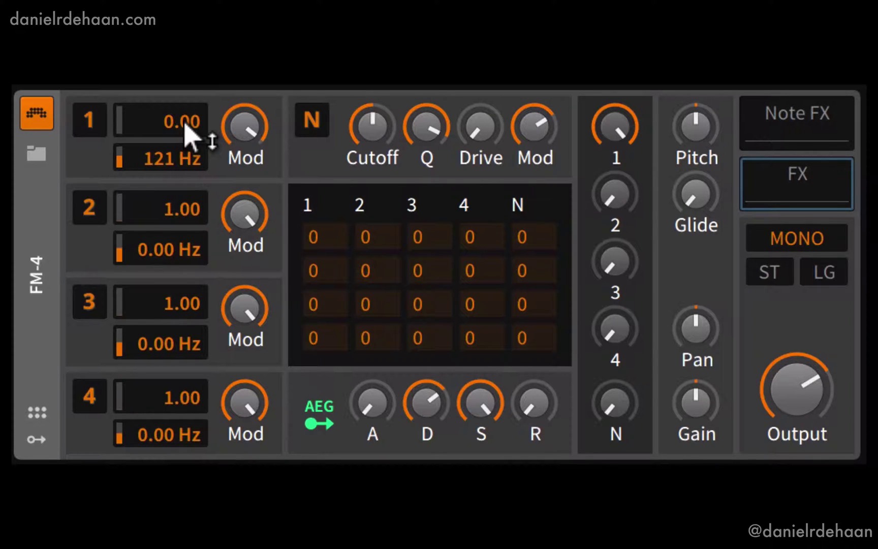
Reset operator 1's frequency offset to 0 Hz and its ratio to 1.
double_click(160, 157)
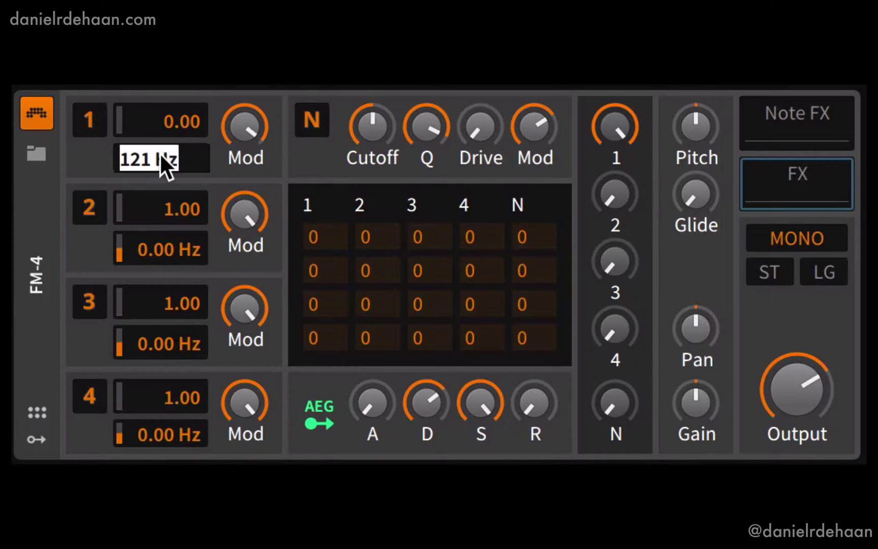
text(0)
key(Return)
double_click(183, 121)
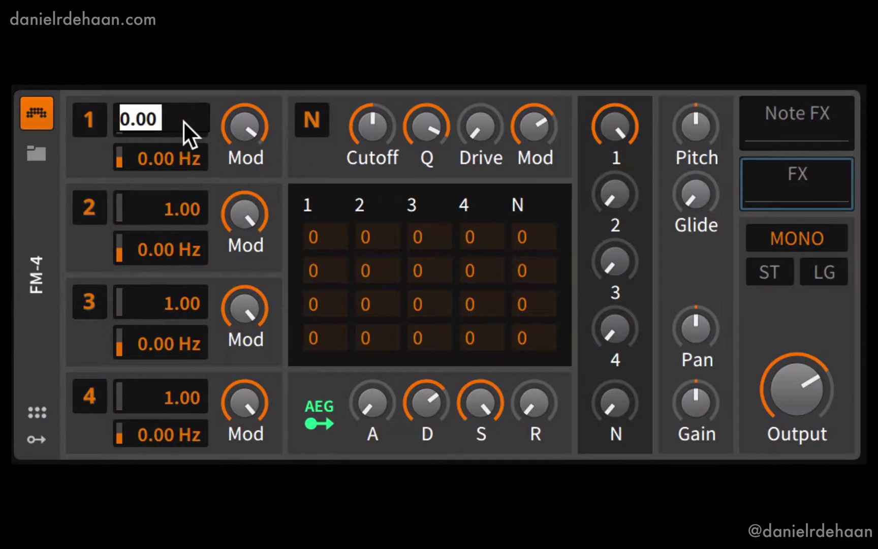
text(1)
key(Return)
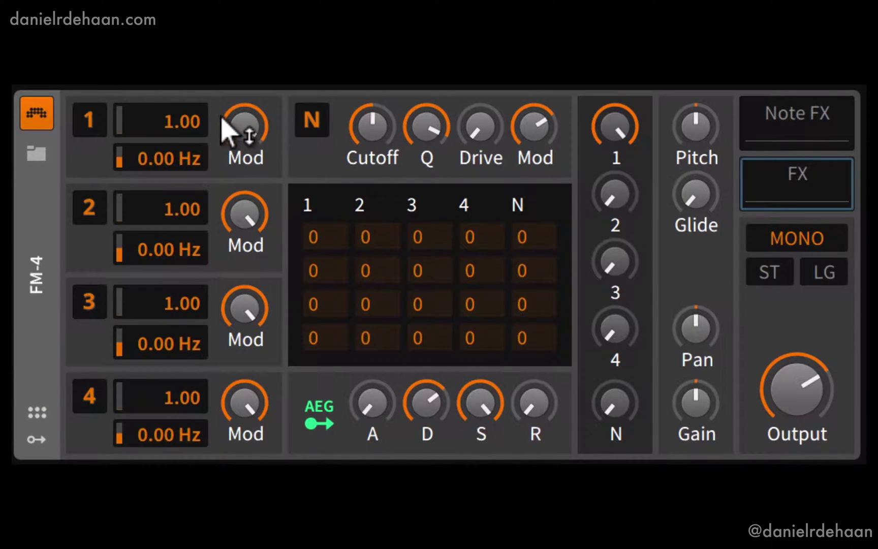
Lower operator 1's Mod amount to zero and raise it back up to maximum.
mouse_move(226, 118)
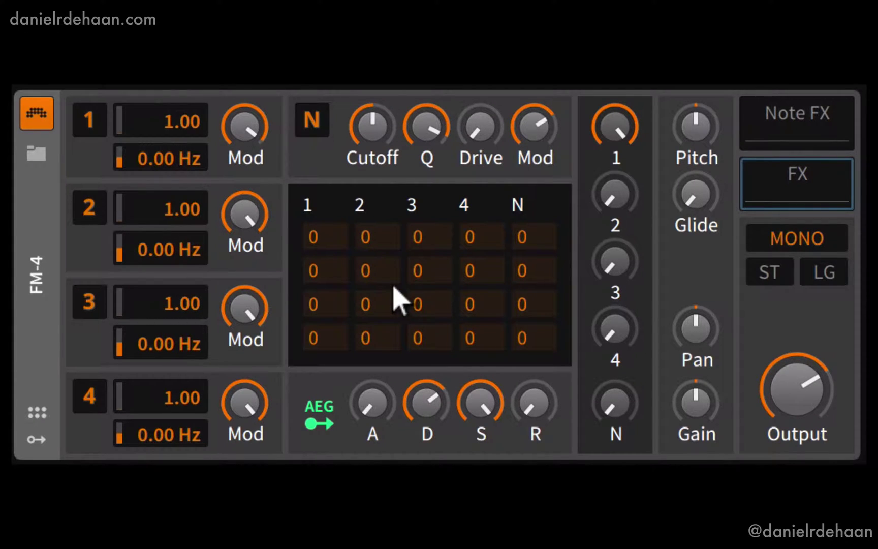
drag(223, 127, 223, 216)
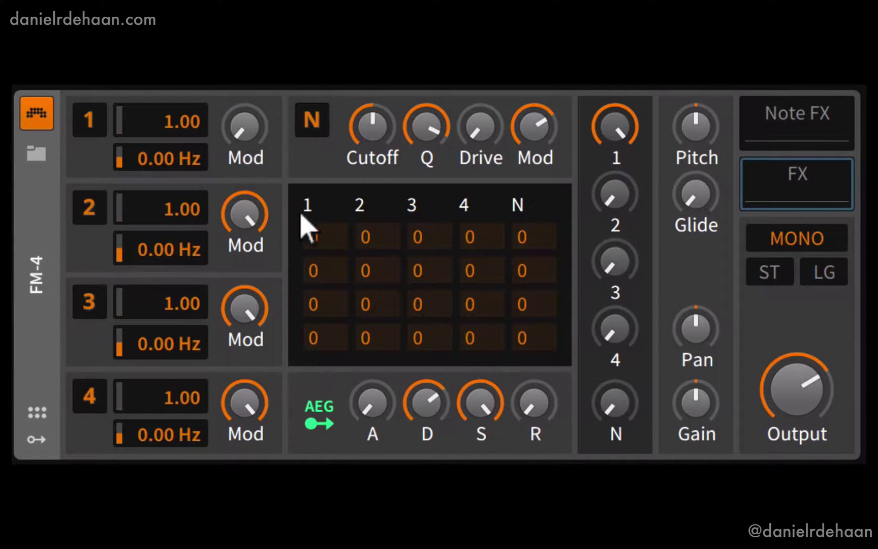
drag(244, 135, 244, 81)
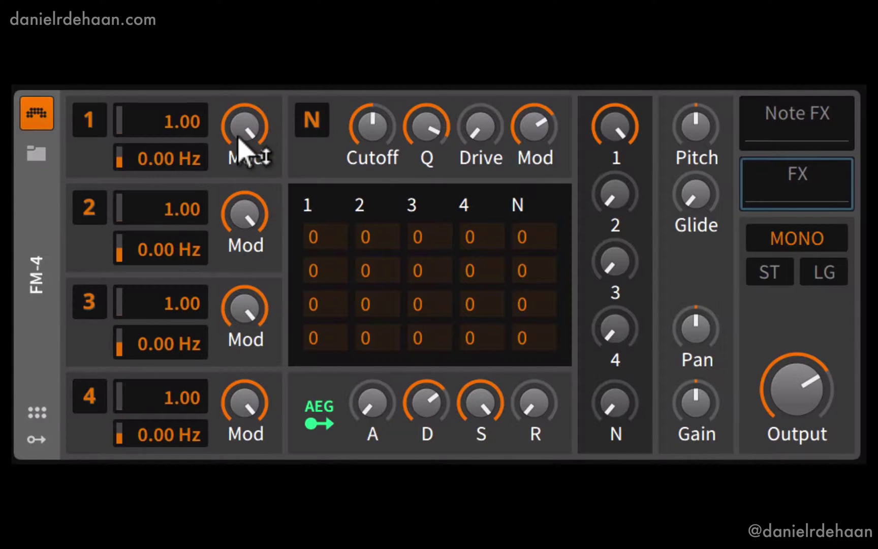
mouse_move(239, 140)
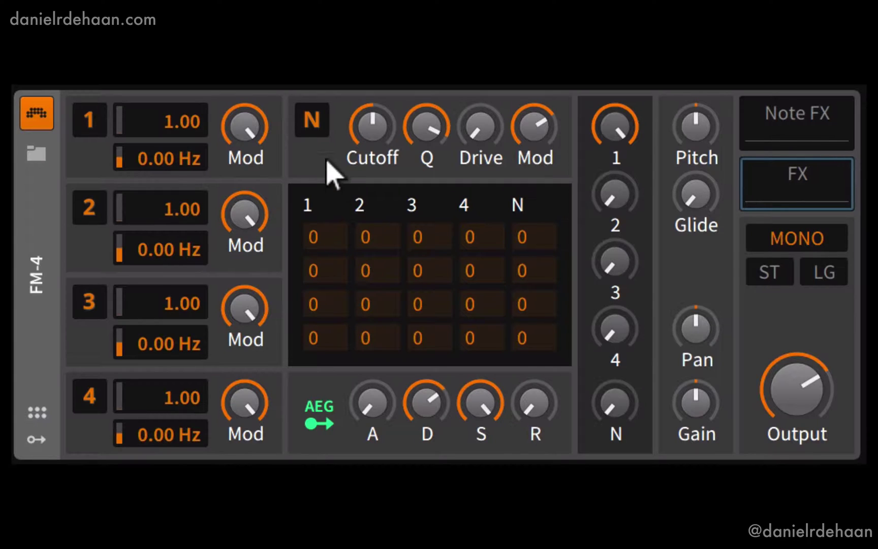
Turn operator 1's mix level down to zero and raise the noise generator's mix level slightly.
click(299, 120)
mouse_move(330, 116)
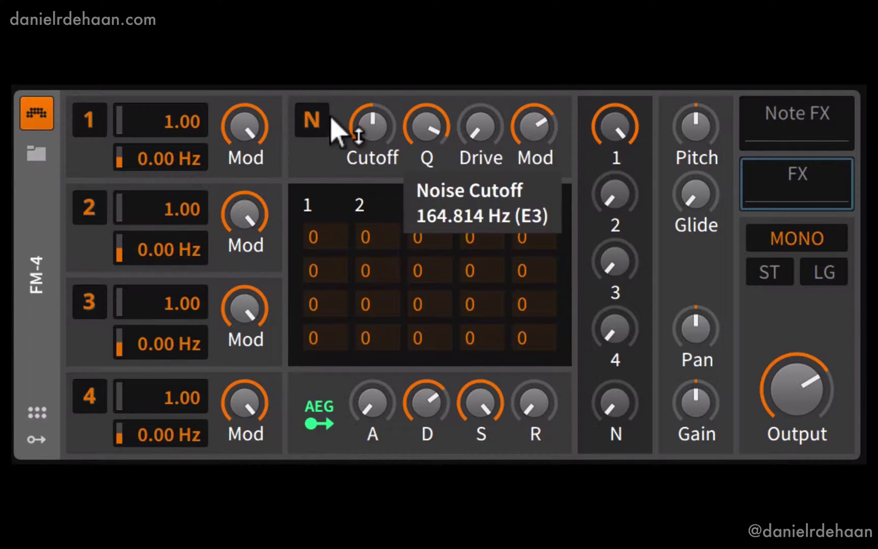
drag(605, 143, 612, 183)
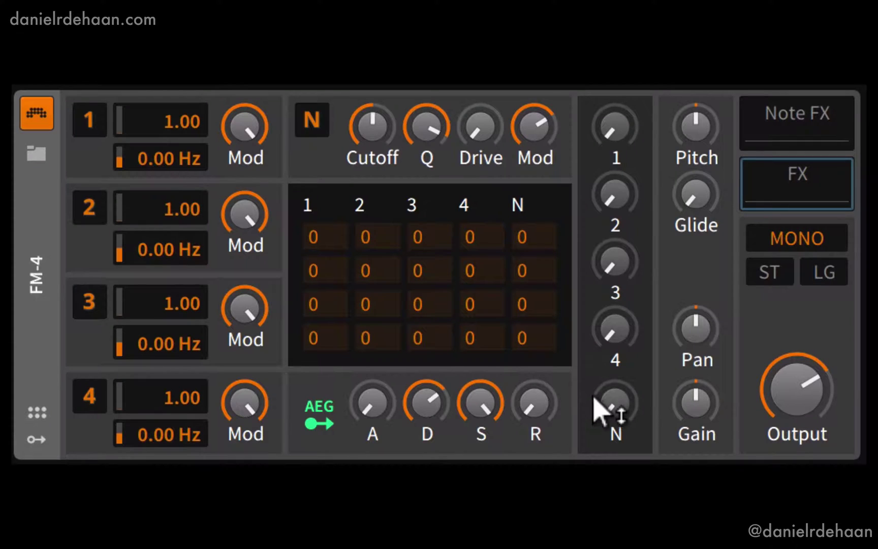
drag(598, 411, 598, 411)
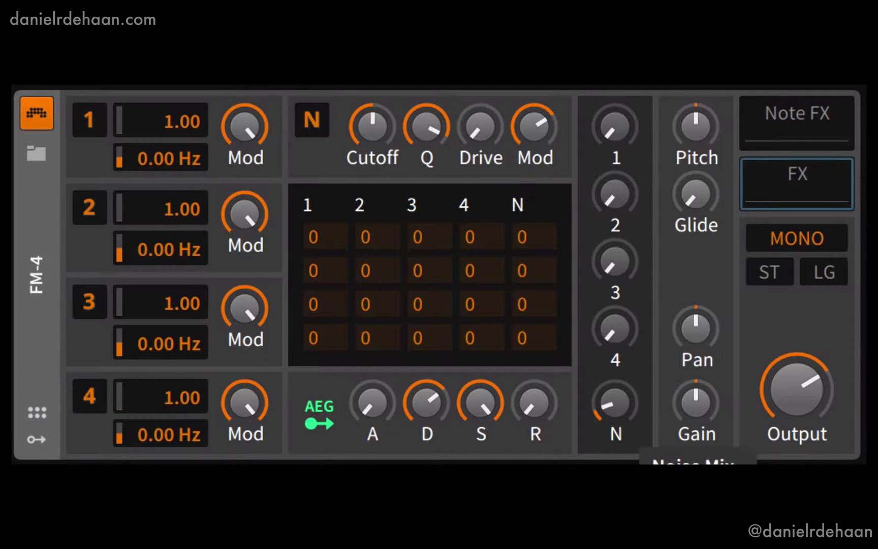
Raise the noise generator's mix level to maximum and lower its cutoff to about 89 Hz.
drag(598, 411, 597, 405)
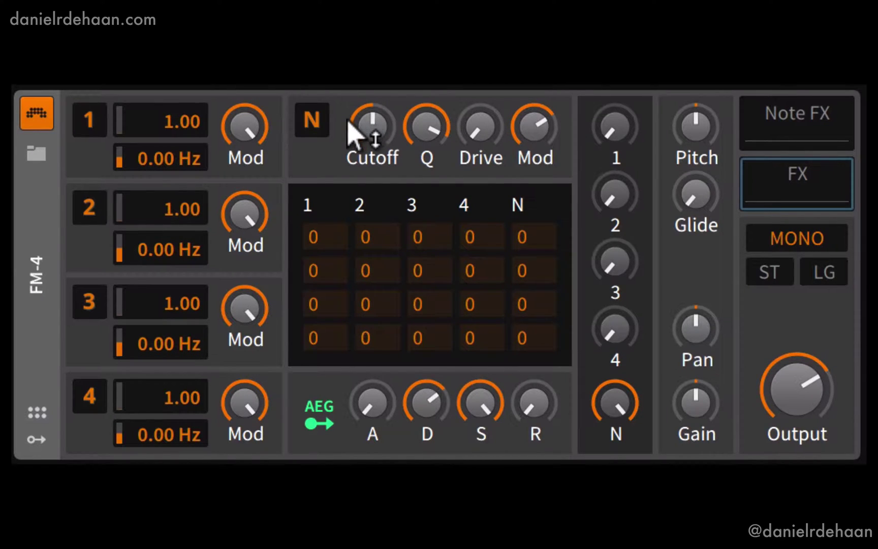
mouse_move(349, 117)
mouse_down()
mouse_move(350, 133)
mouse_move(350, 96)
mouse_move(353, 133)
mouse_up()
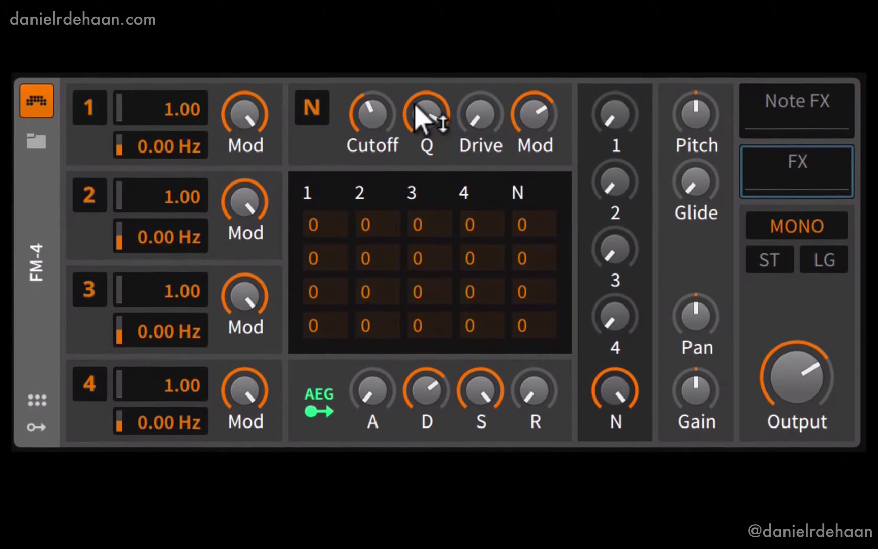
mouse_move(414, 112)
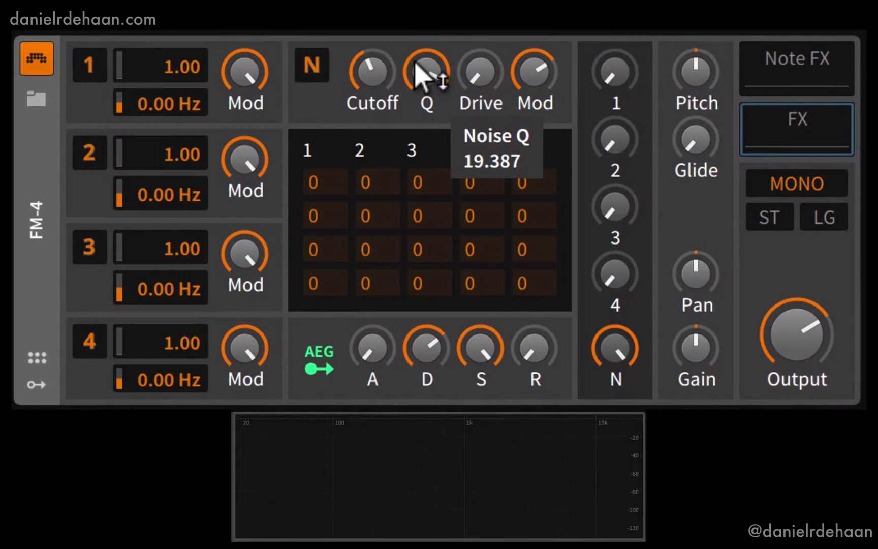
mouse_move(371, 64)
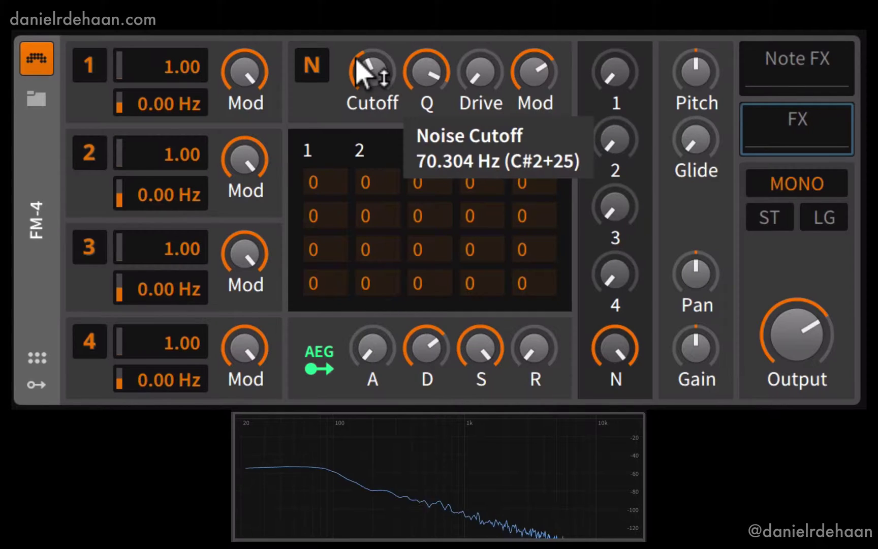
drag(363, 71, 363, 61)
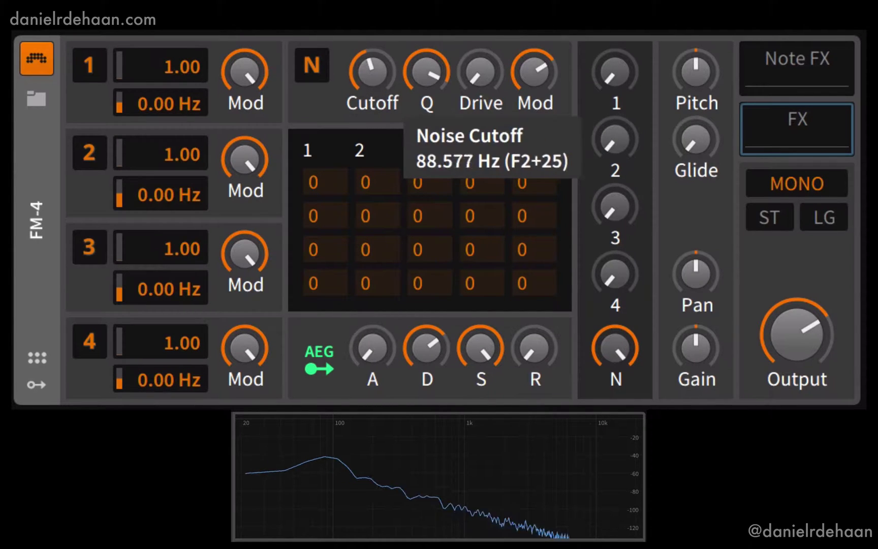
Raise the noise generator's Q to maximum and its cutoff to about 480 Hz.
mouse_move(430, 73)
drag(429, 73, 430, 66)
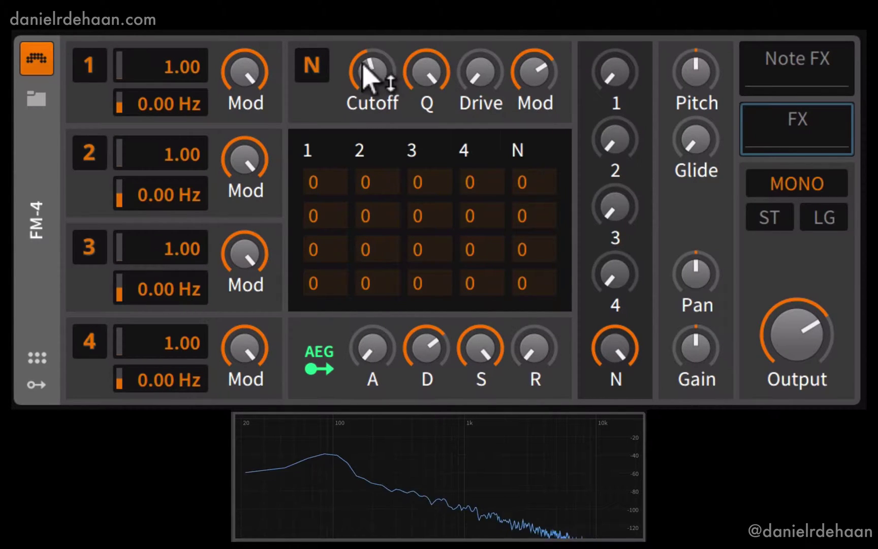
mouse_move(373, 78)
mouse_down()
mouse_move(360, 56)
mouse_move(358, 77)
mouse_up()
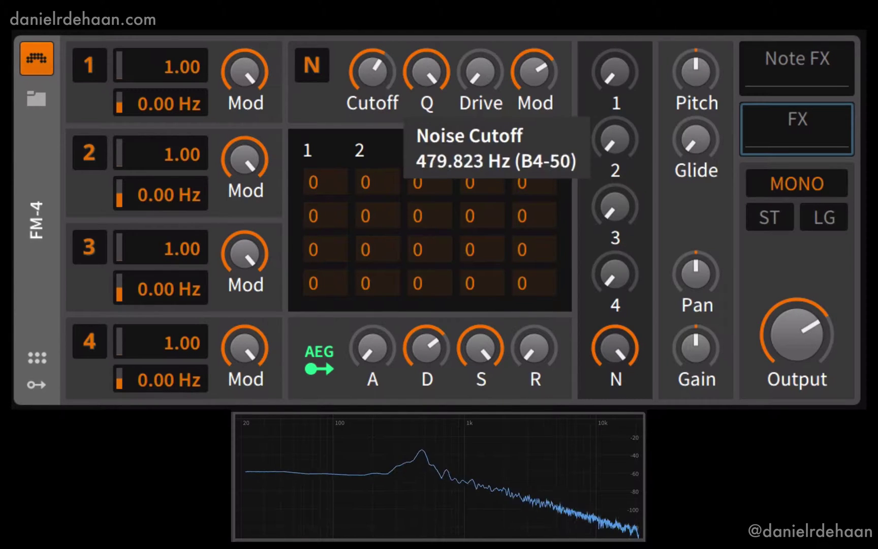
mouse_move(347, 466)
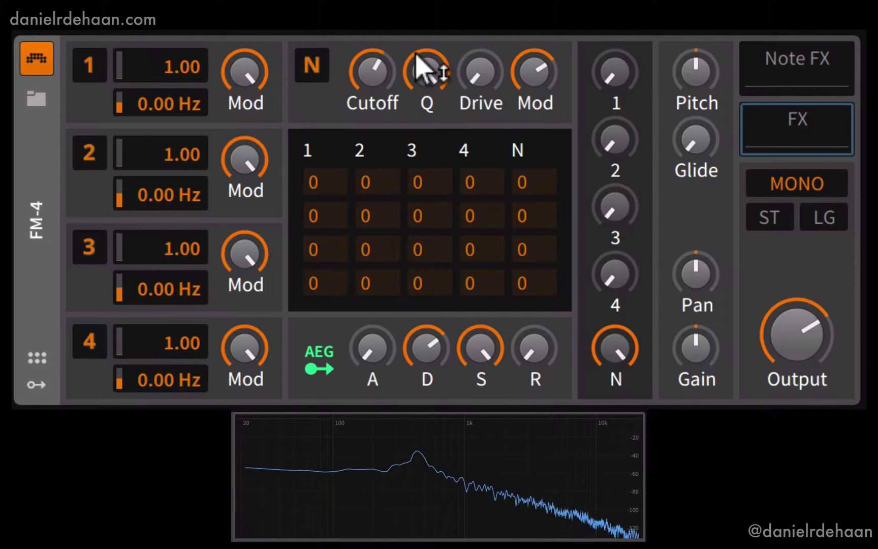
Turn the noise generator's Q down to minimum and raise its cutoff to about 1.64 kHz.
drag(419, 63, 420, 78)
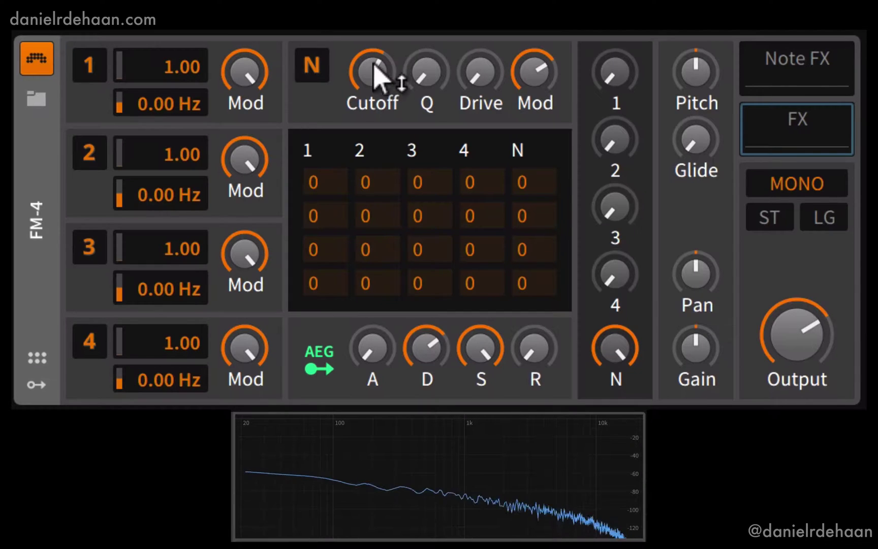
mouse_move(353, 62)
mouse_down()
mouse_move(353, 91)
mouse_move(353, 66)
mouse_up()
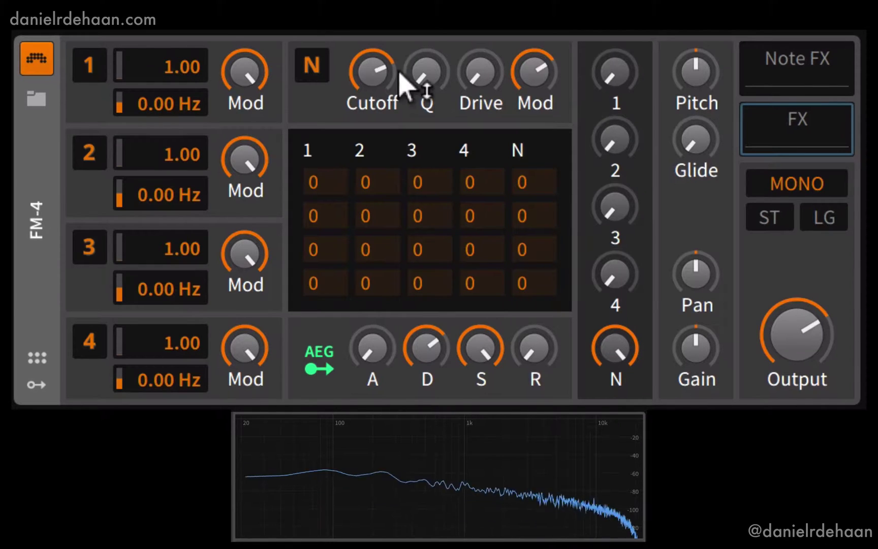
drag(405, 77, 413, 43)
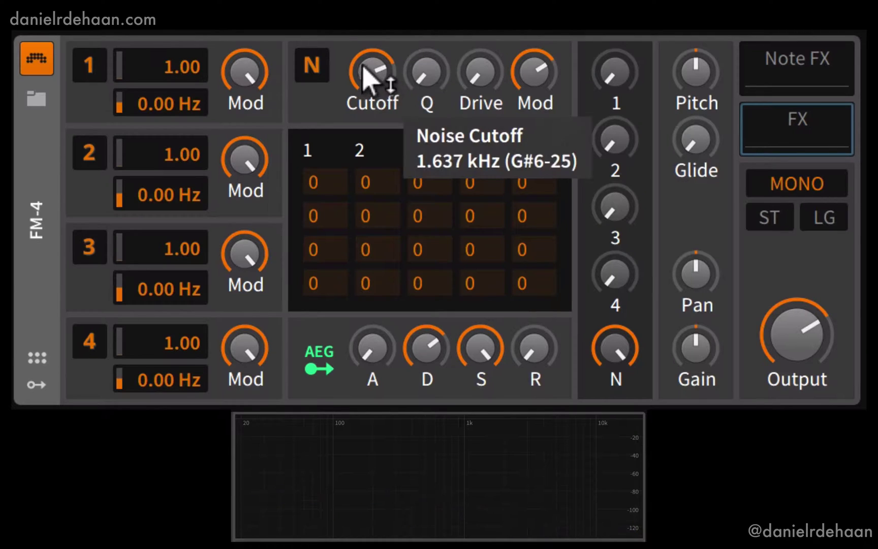
Lower the noise cutoff slightly above its midpoint and raise the noise Drive to about +47.3 dB.
drag(369, 63, 369, 74)
mouse_move(465, 79)
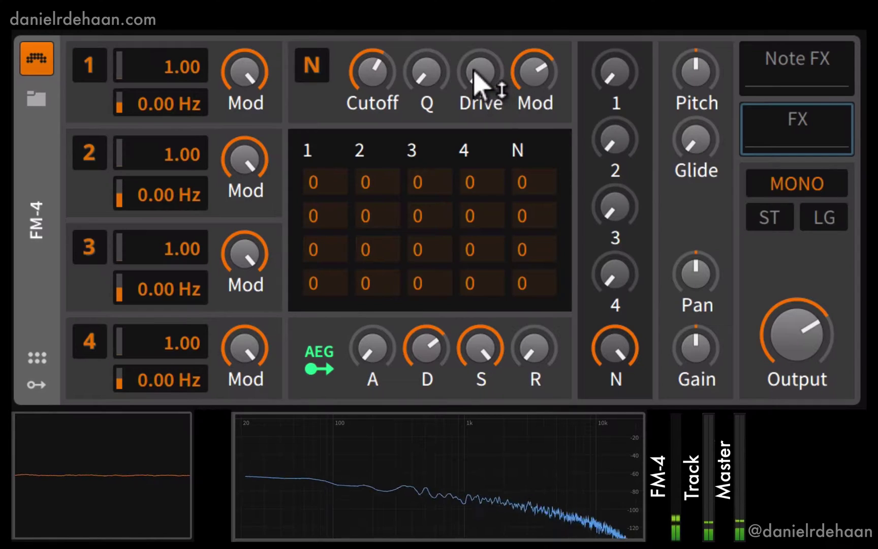
drag(470, 78, 471, 3)
drag(481, 72, 480, 2)
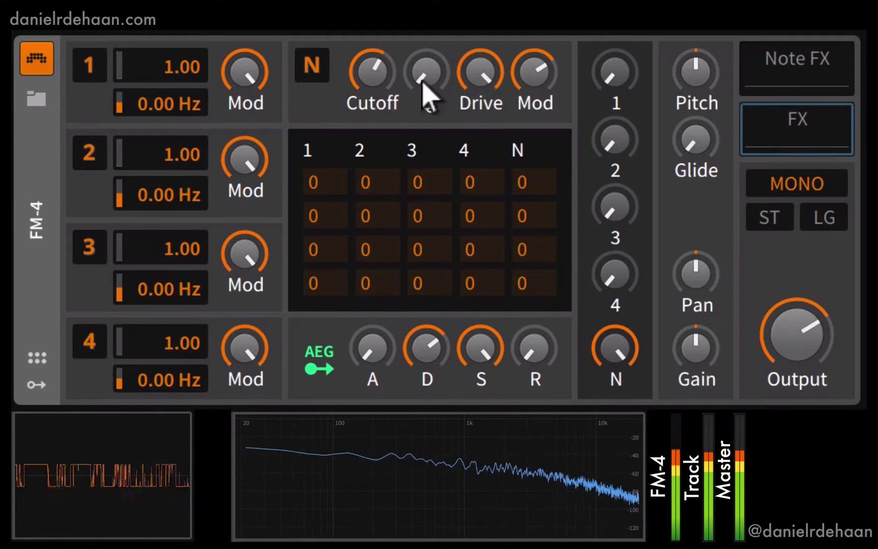
Lower the noise cutoff close to the low end of its range and set the noise Q to about three quarters.
click(373, 71)
drag(373, 71, 373, 101)
drag(427, 74, 427, 4)
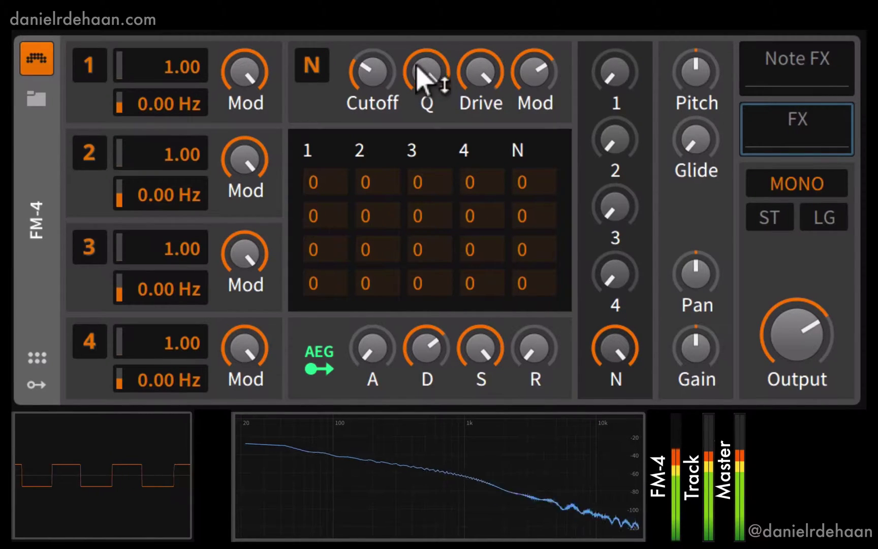
drag(418, 71, 417, 98)
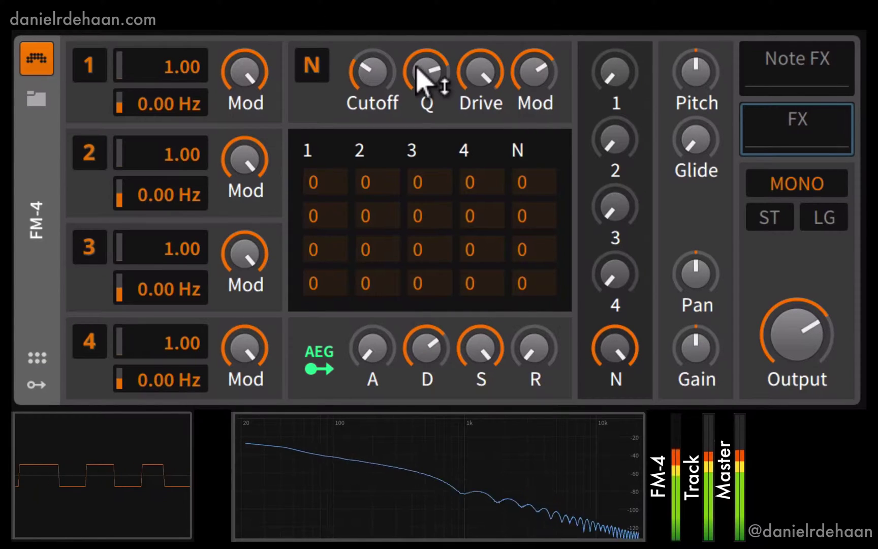
drag(357, 83, 357, 108)
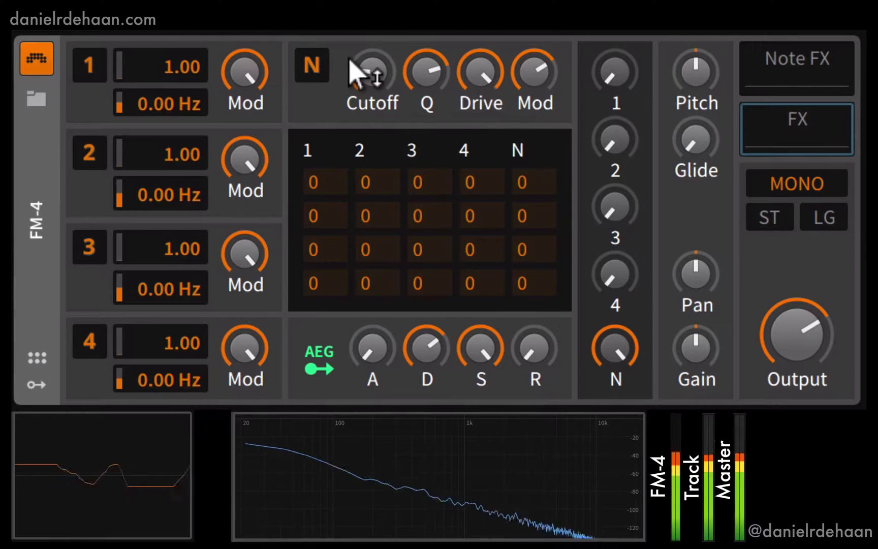
Turn the noise Drive and Q down to minimum and raise the noise cutoff to about three quarters.
mouse_move(468, 76)
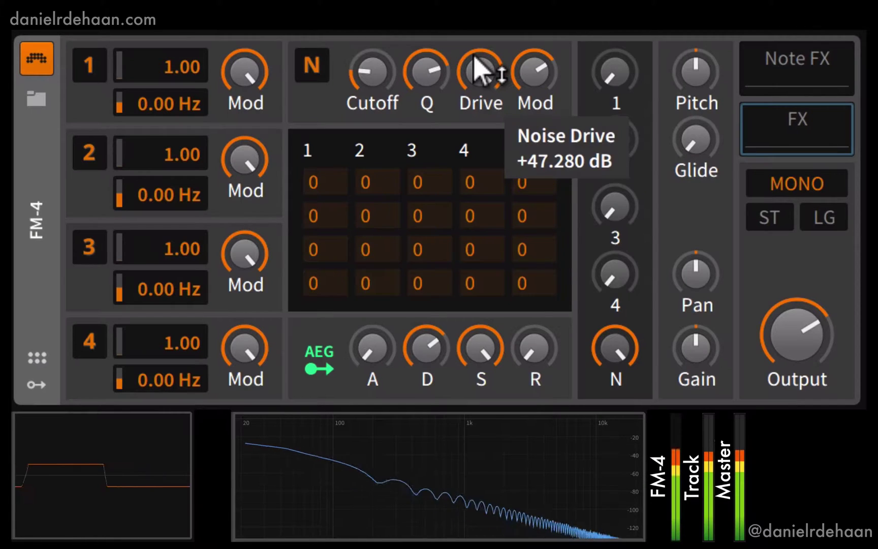
drag(480, 69, 481, 144)
drag(432, 66, 431, 124)
drag(373, 72, 372, 39)
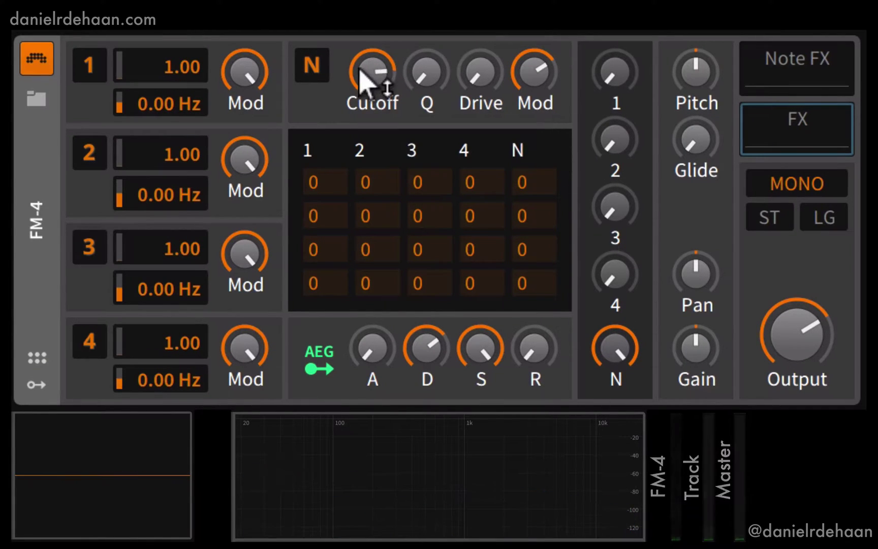
Turn the noise mix level down to zero and raise operator 1's mix level to maximum.
drag(610, 345, 610, 379)
drag(599, 101, 600, 71)
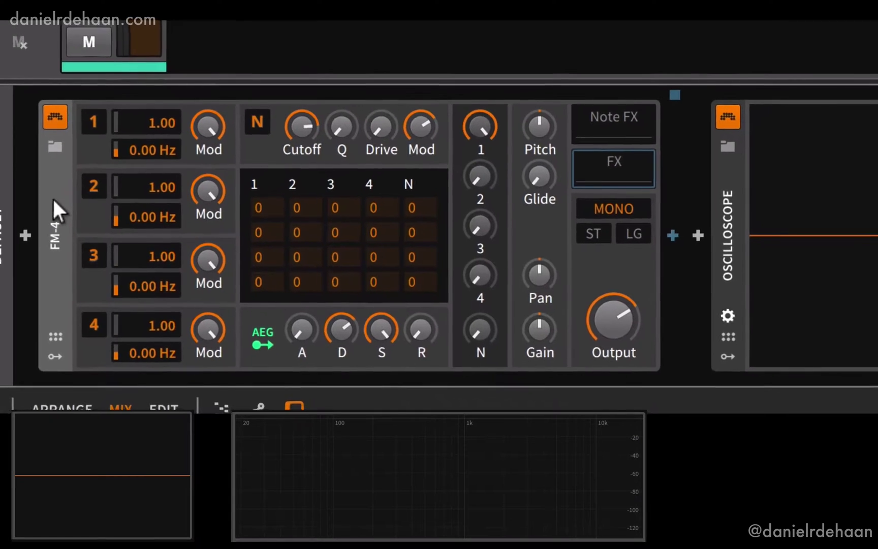
Save the current FM-4 settings as the device's default preset, and load the default preset.
right_click(79, 206)
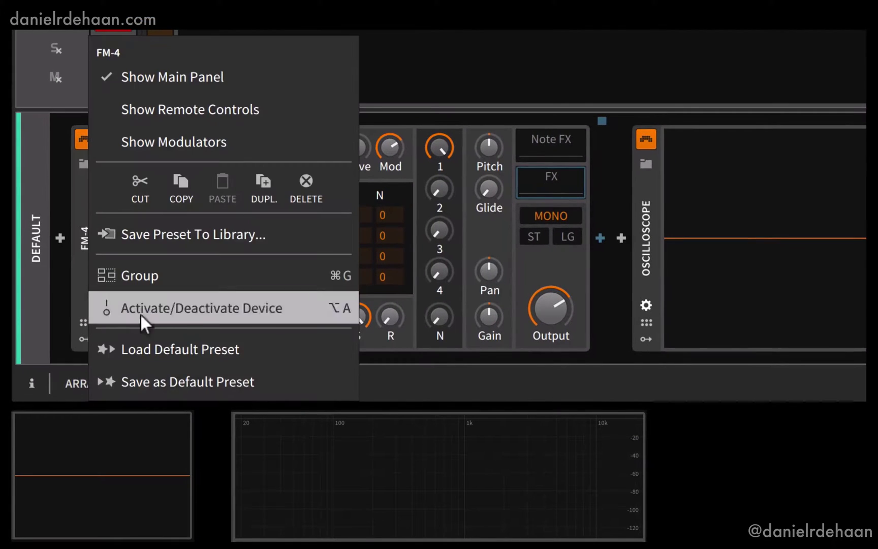
click(168, 376)
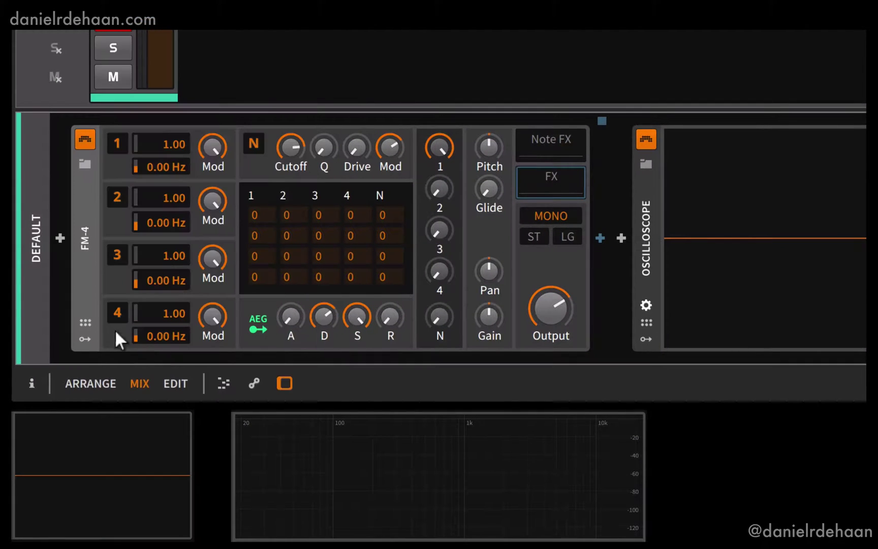
right_click(74, 265)
click(141, 340)
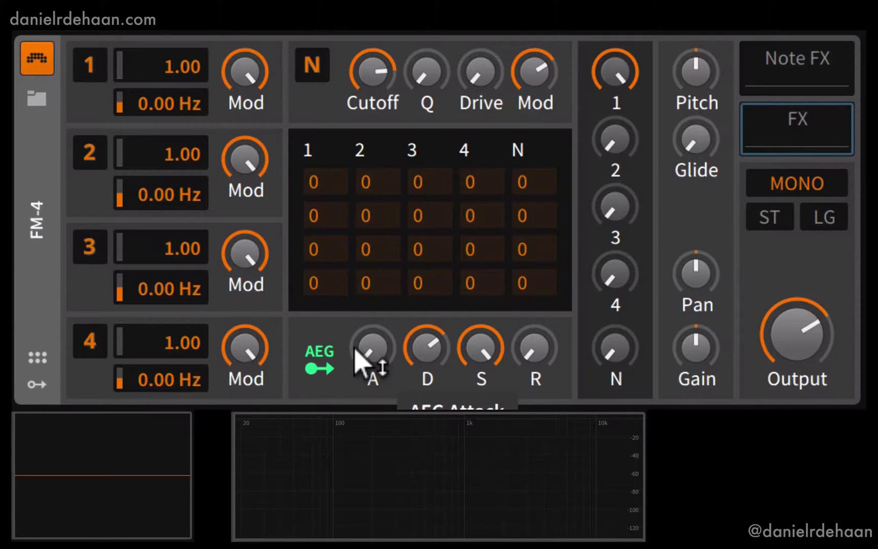
Shape the amplitude envelope with a long attack, zero decay, sustain slightly below half and a medium release.
mouse_move(354, 351)
mouse_down()
mouse_move(354, 305)
mouse_move(357, 353)
mouse_up()
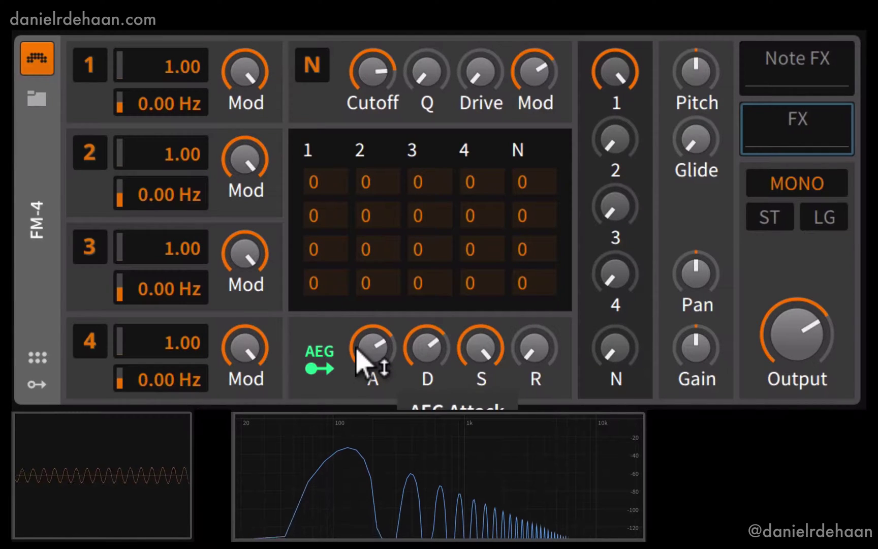
drag(478, 345, 476, 394)
drag(433, 331, 432, 377)
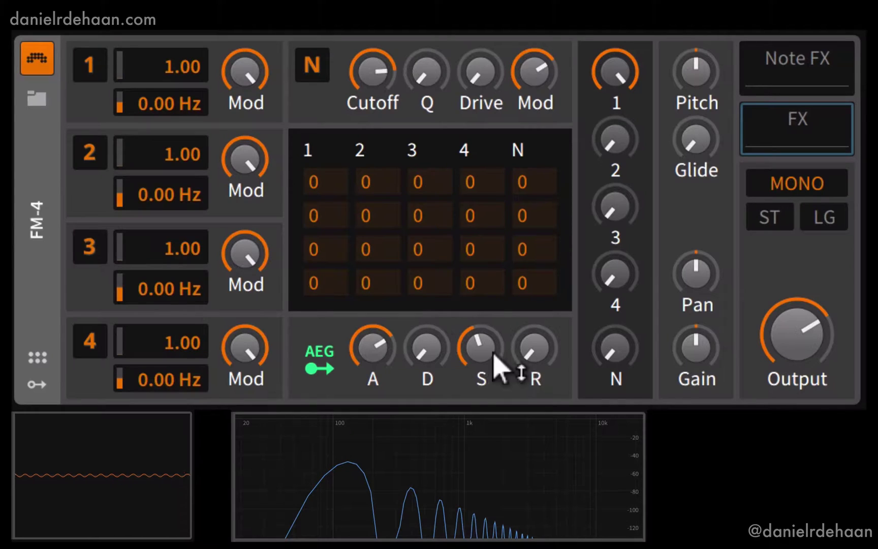
drag(521, 340, 521, 310)
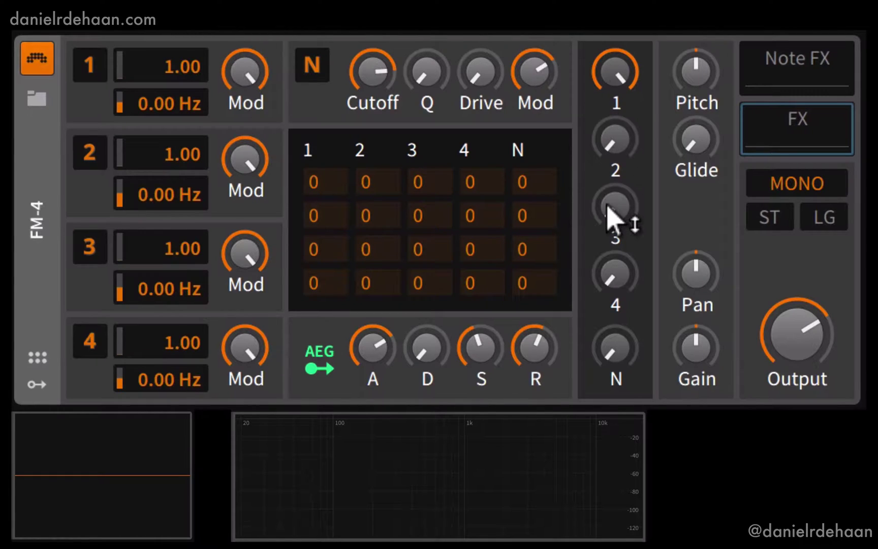
Set operator 2's ratio to 0 and its frequency offset to 1 Hz.
mouse_move(607, 207)
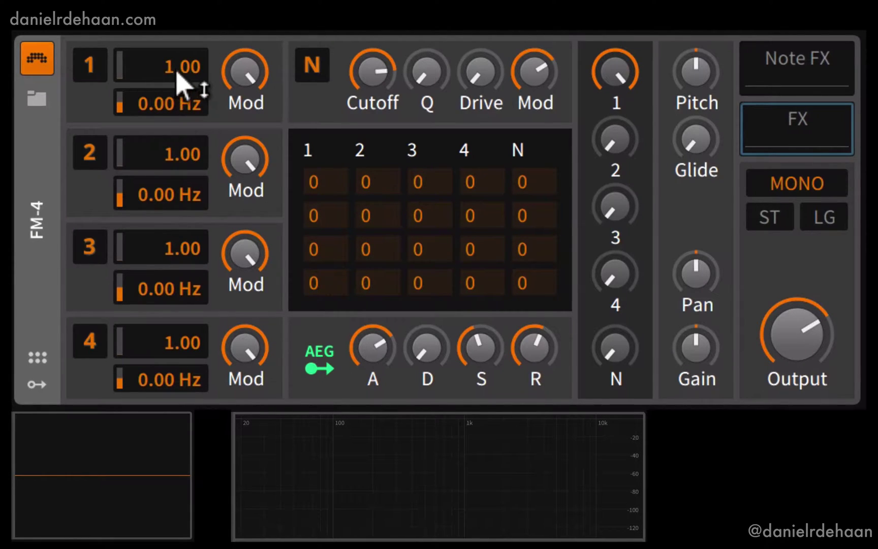
double_click(178, 153)
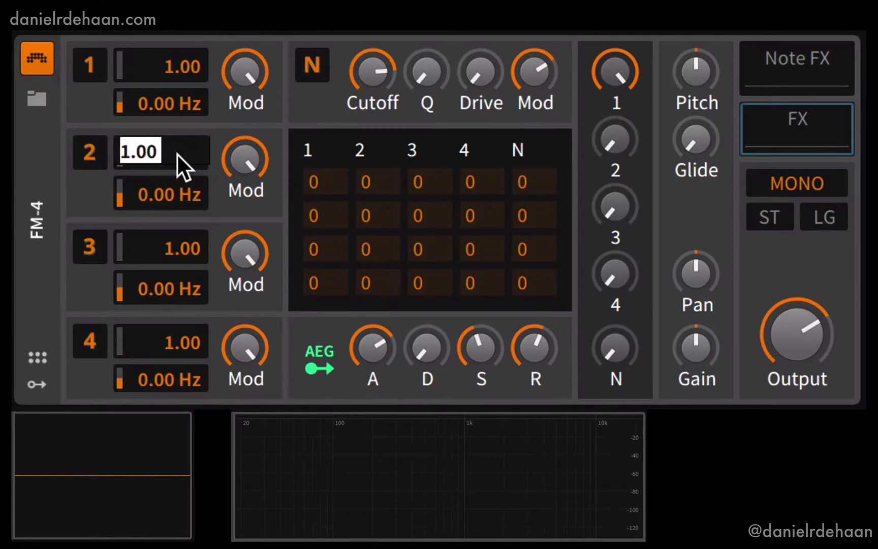
text(0)
key(Return)
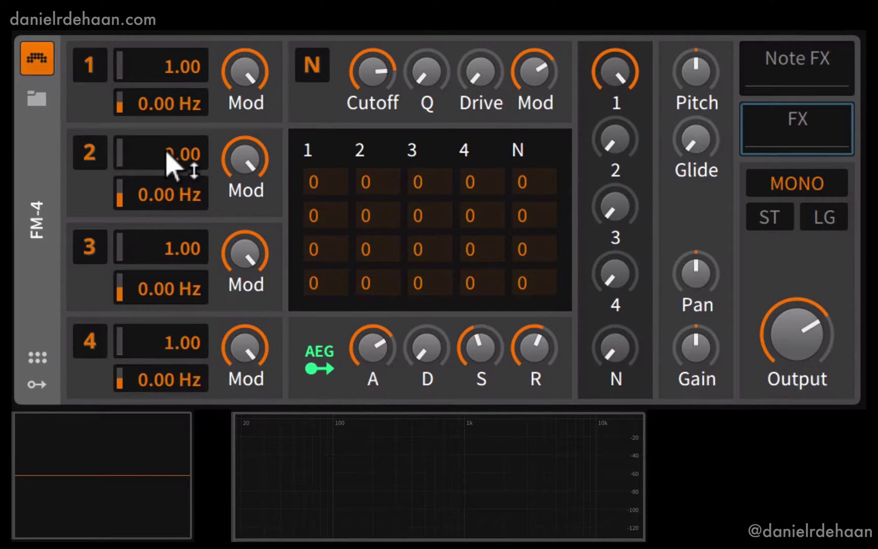
double_click(162, 192)
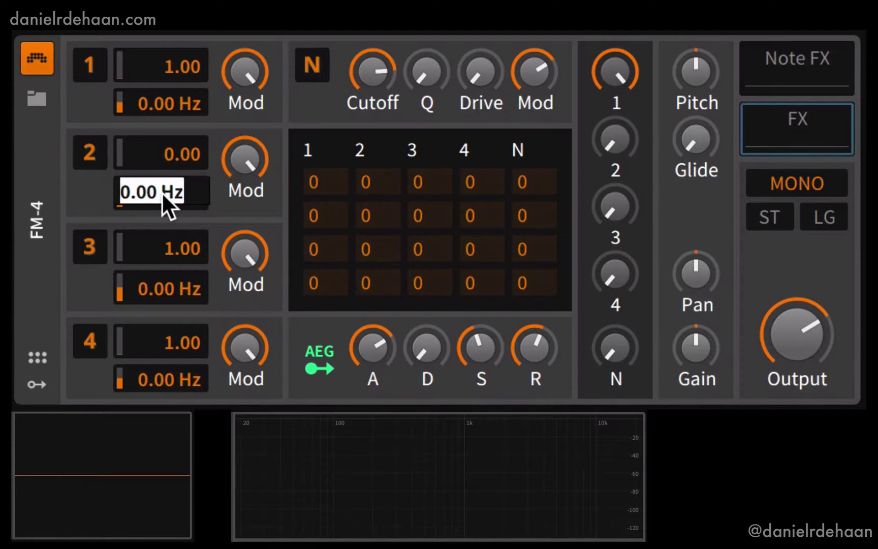
text(1)
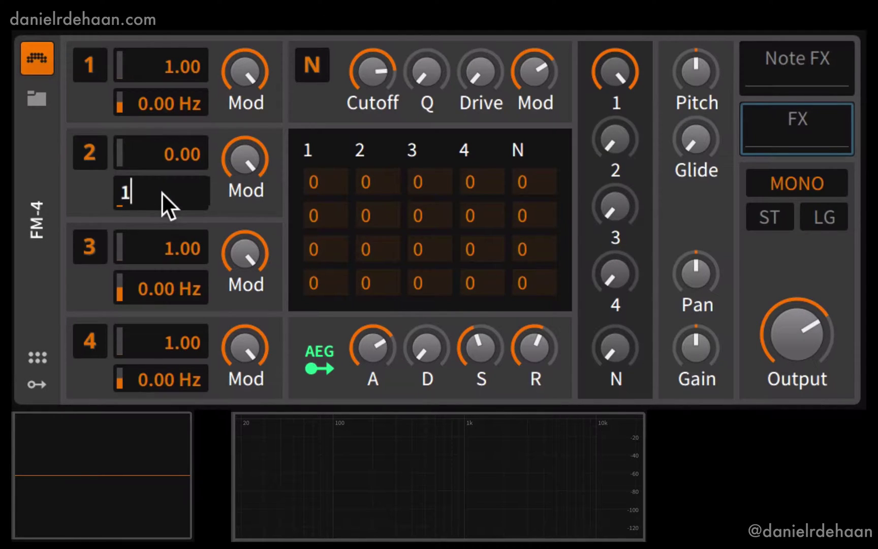
key(Return)
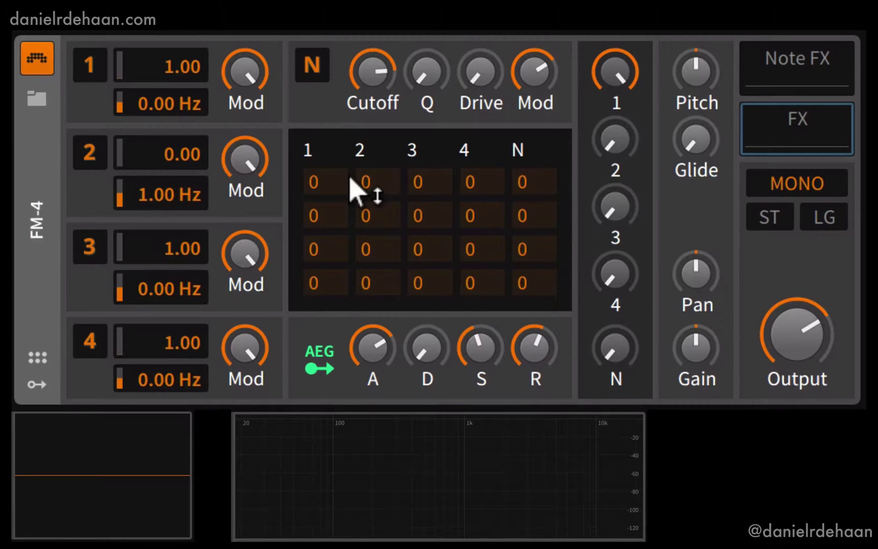
Return the amplitude envelope to minimum attack, full sustain and minimum release.
drag(480, 349, 480, 336)
drag(380, 345, 402, 341)
mouse_move(503, 341)
mouse_down()
mouse_move(503, 305)
mouse_move(504, 341)
mouse_up()
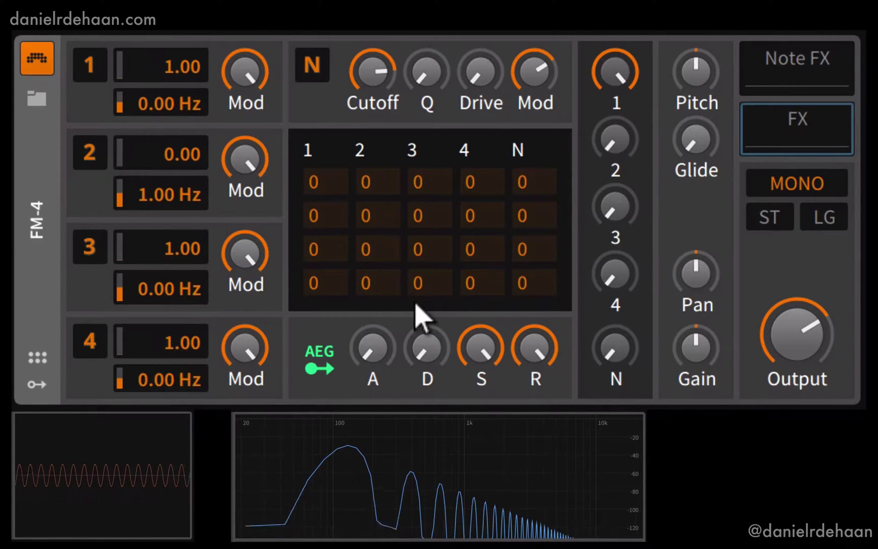
drag(536, 352, 536, 389)
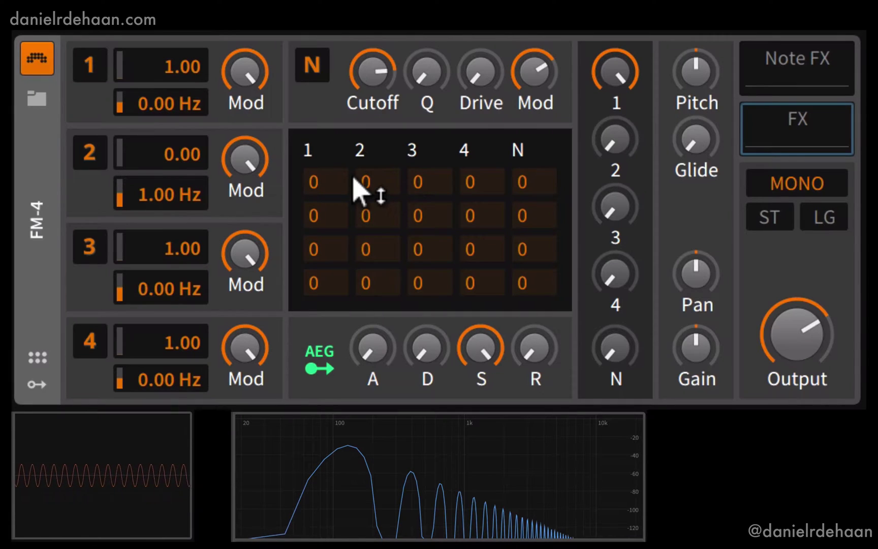
Raise the amount of operator 2 modulating operator 1 in the modulation matrix to 81.
drag(355, 177, 349, 4)
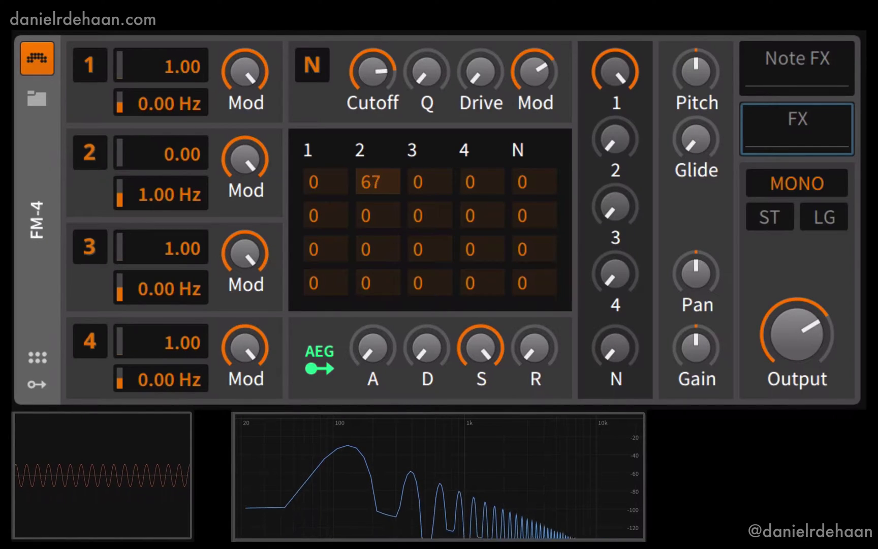
drag(348, 5, 348, 3)
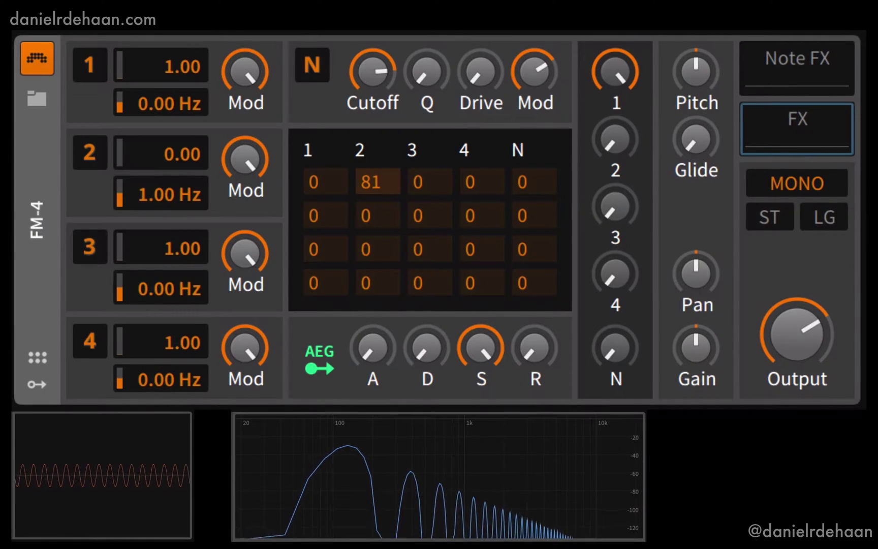
Adjust the amount of operator 2 modulating operator 1 in the modulation matrix to 200.
drag(356, 173, 353, 0)
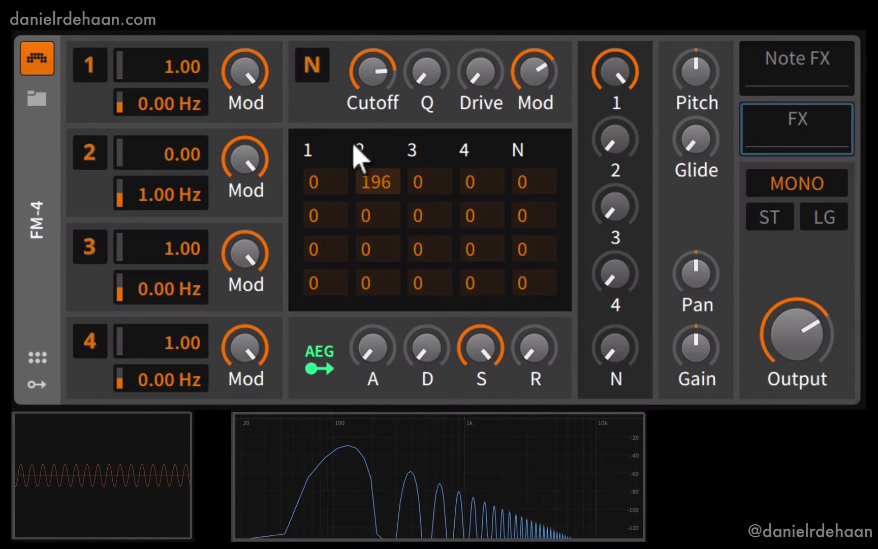
drag(369, 186, 373, 0)
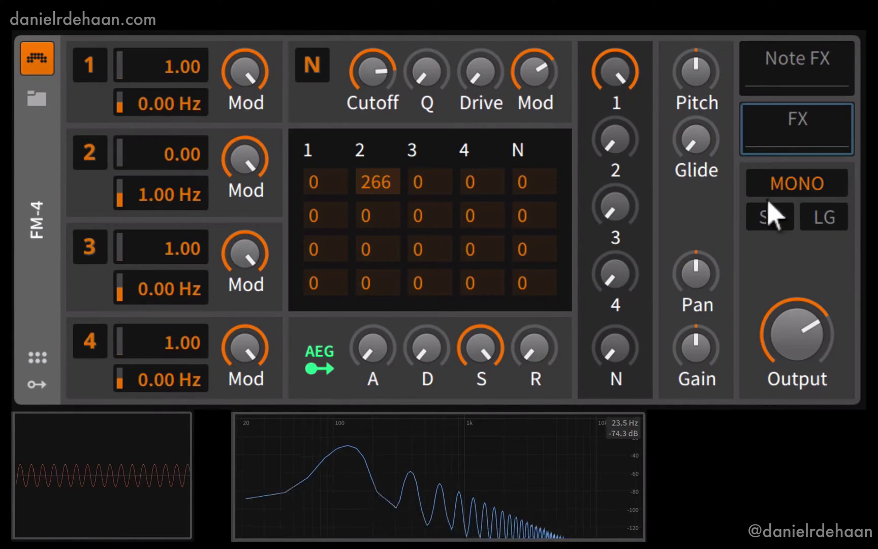
drag(370, 172, 382, 315)
drag(370, 184, 376, 286)
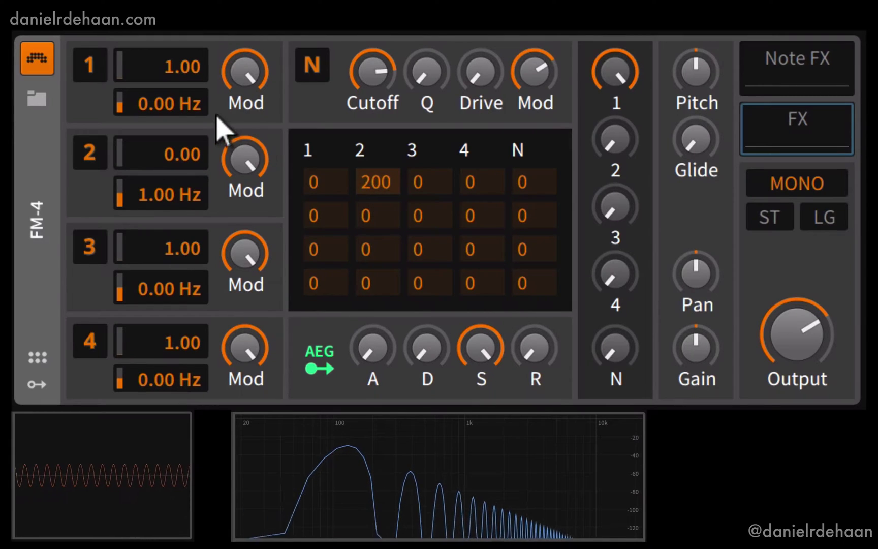
mouse_move(211, 101)
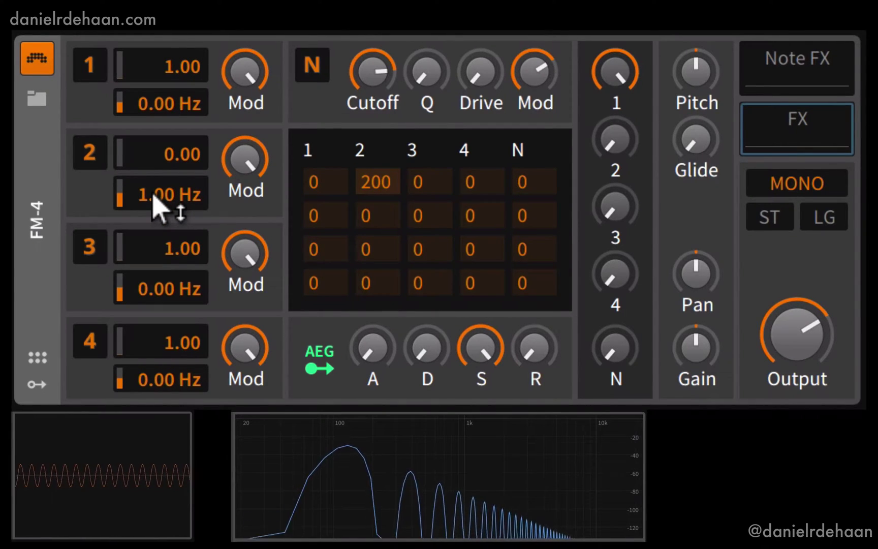
Sweep operator 2's frequency offset up to 206 Hz and turn its Mod level down to minimum.
drag(155, 195, 176, 204)
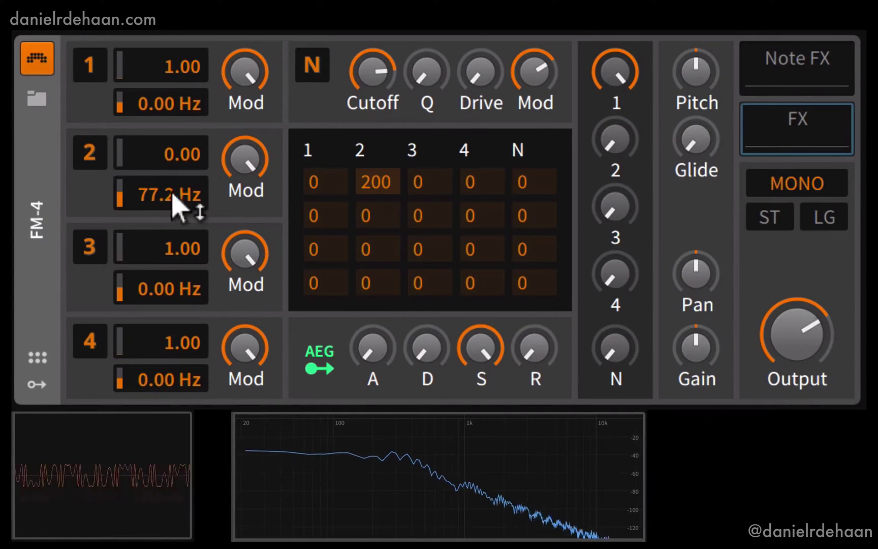
drag(157, 196, 150, 193)
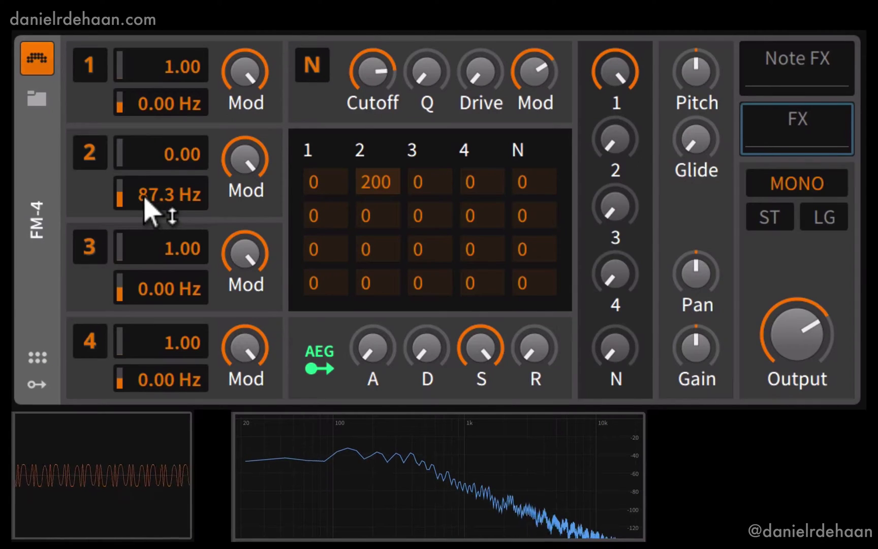
mouse_move(145, 199)
mouse_down()
mouse_move(144, 189)
mouse_move(143, 201)
mouse_up()
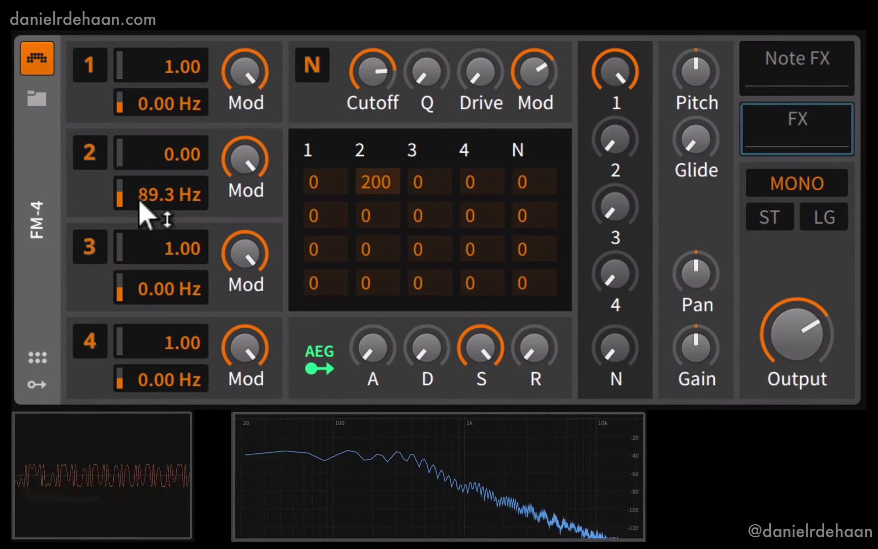
mouse_move(143, 210)
mouse_down()
mouse_move(143, 10)
mouse_move(153, 202)
mouse_up()
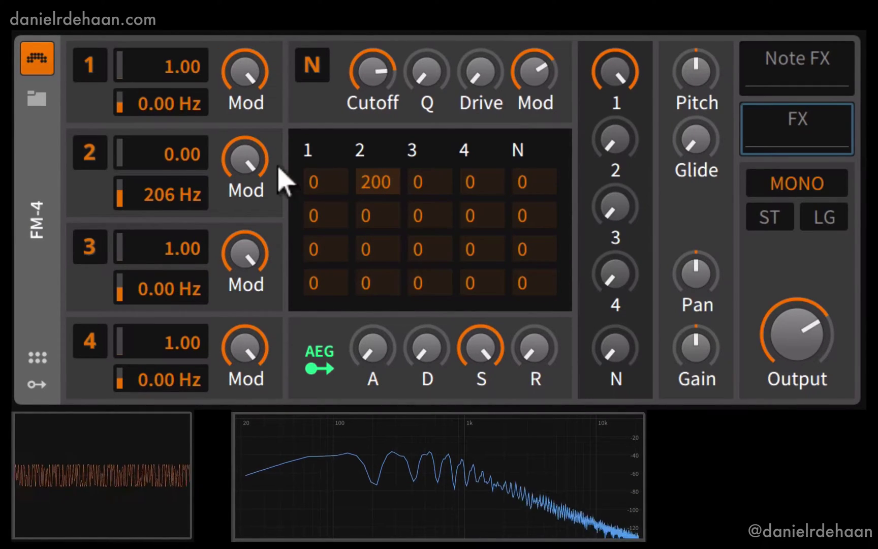
mouse_move(227, 151)
mouse_down()
mouse_move(227, 256)
mouse_move(227, 144)
mouse_move(227, 255)
mouse_move(232, 161)
mouse_up()
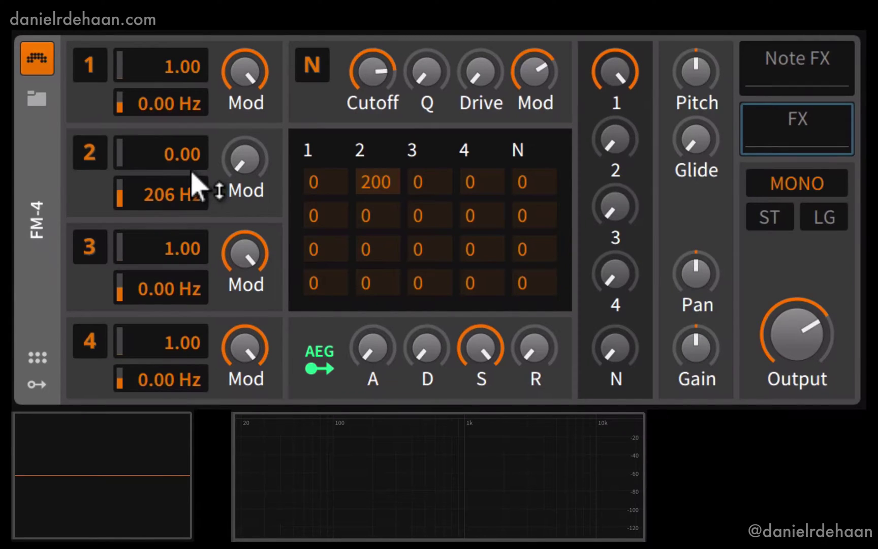
Set operator 2's frequency offset to 0 Hz and its ratio to 1.
double_click(144, 192)
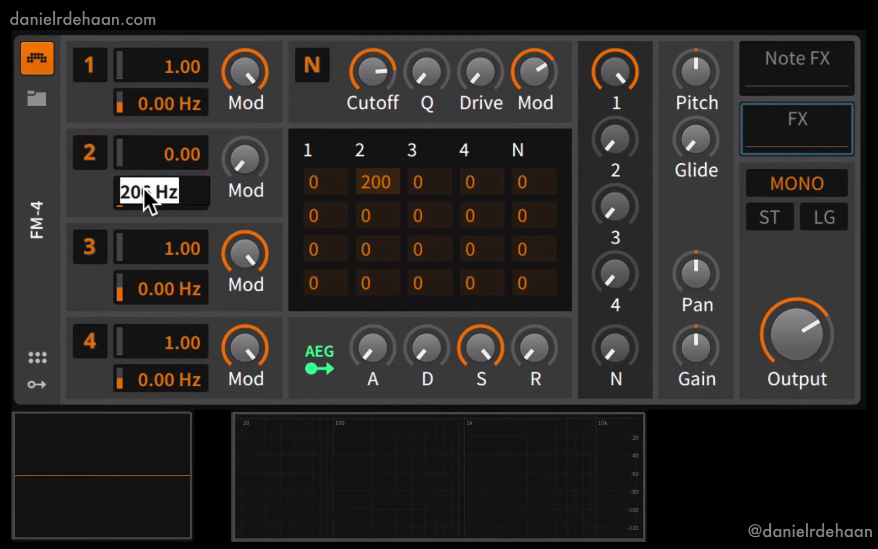
text(0)
key(Return)
double_click(140, 160)
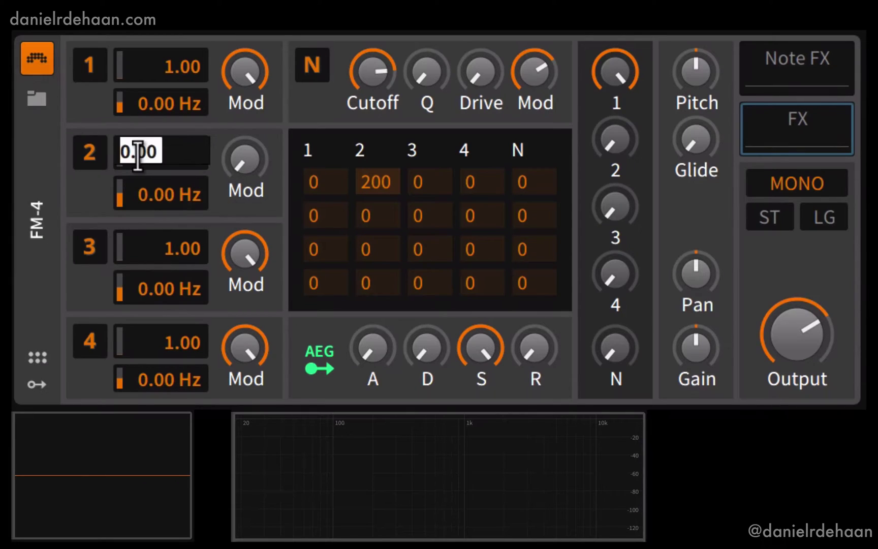
text(1)
key(Return)
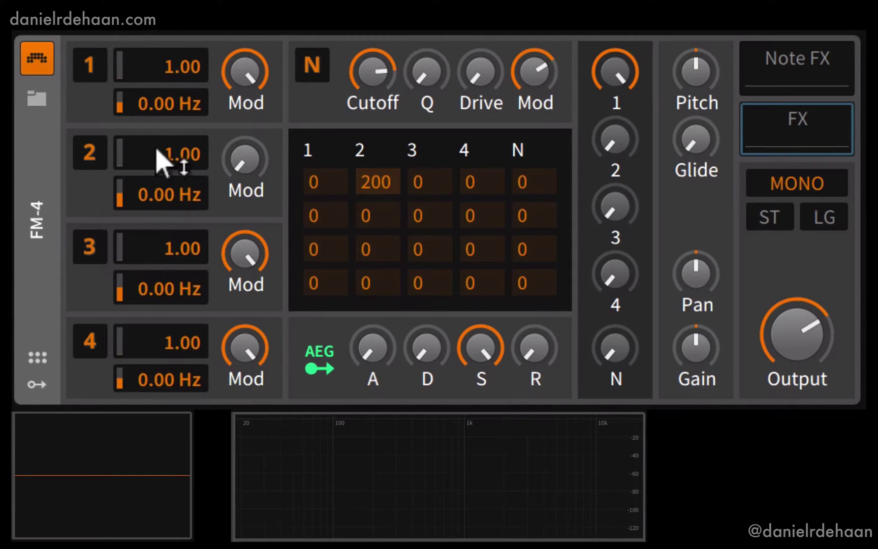
Set operator 2 to a ratio of 0 with a 93.9 Hz frequency offset and raise its Mod level to full.
double_click(161, 162)
text(0)
key(Return)
double_click(163, 193)
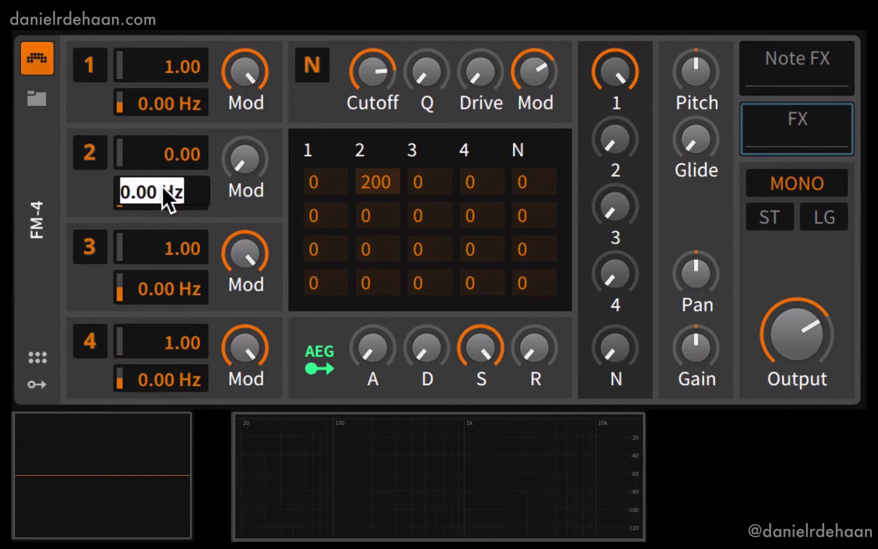
text(9)
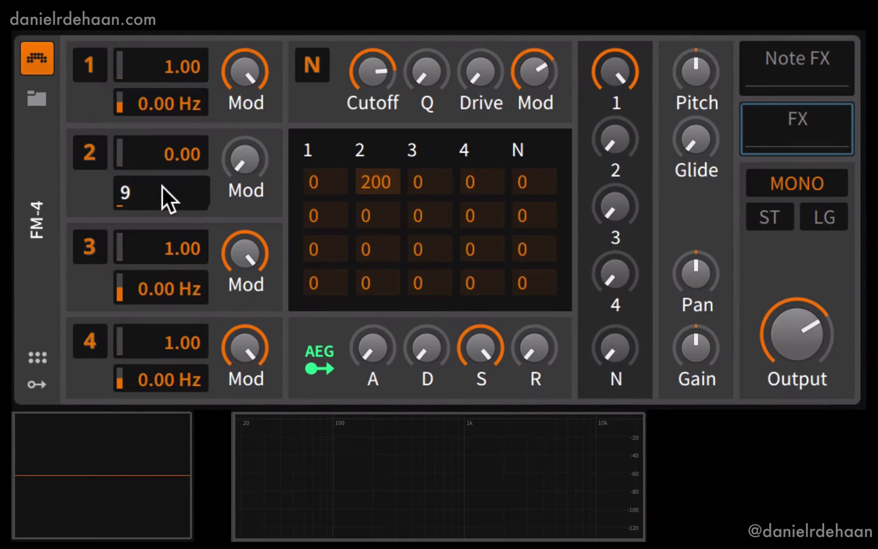
text(3.9)
key(Return)
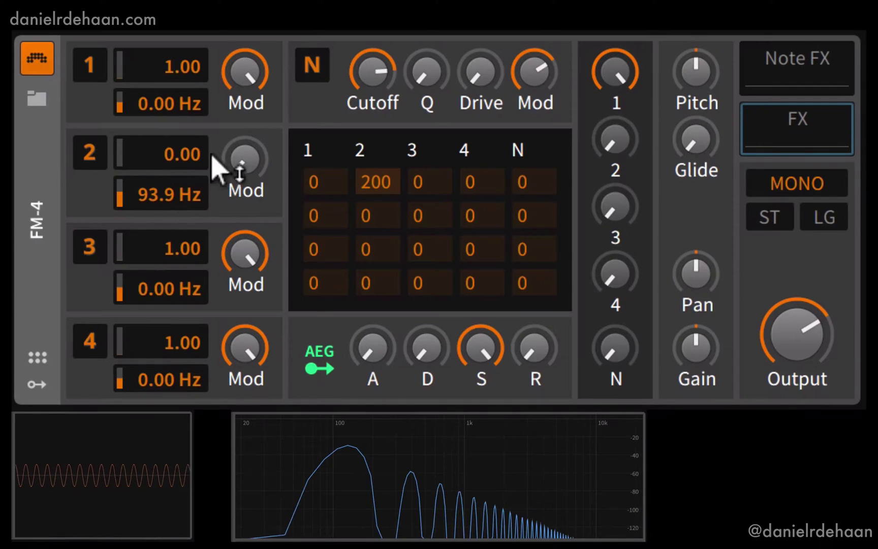
drag(238, 160, 216, 154)
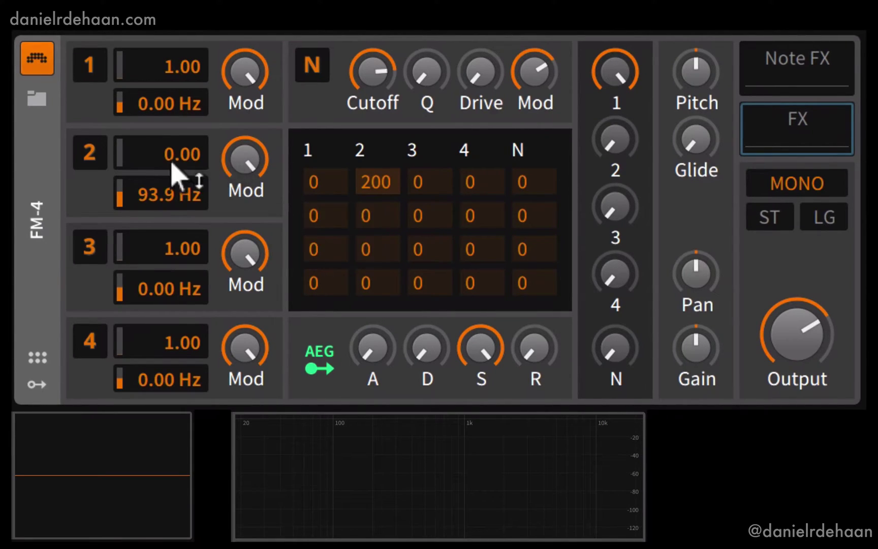
Reset operator 2 to a 0 Hz offset and a ratio of 1, and sweep its Mod level down to minimum and back to full.
double_click(134, 199)
text(0)
key(Return)
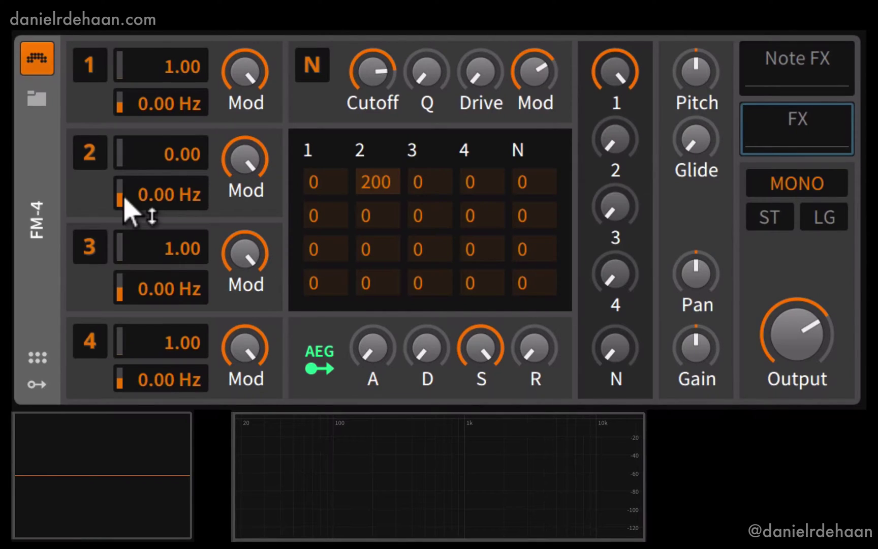
double_click(164, 149)
text(1)
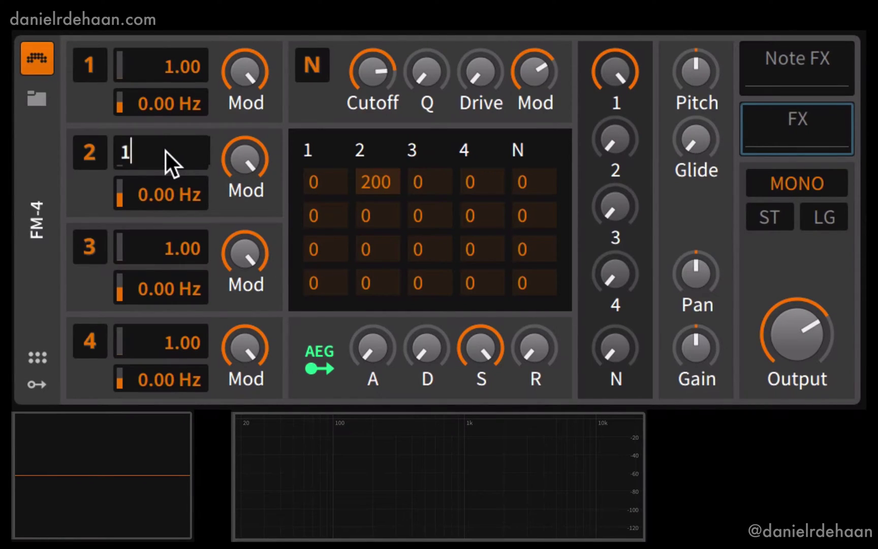
key(Return)
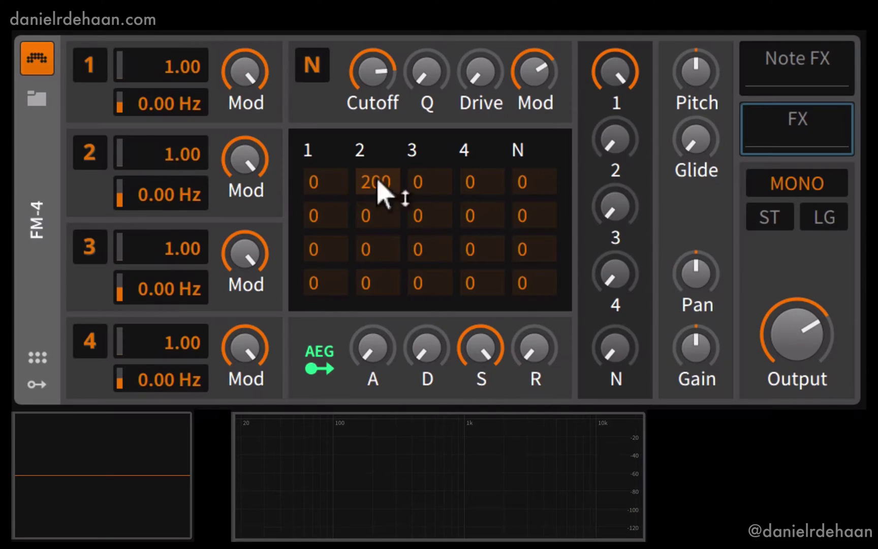
drag(248, 164, 248, 218)
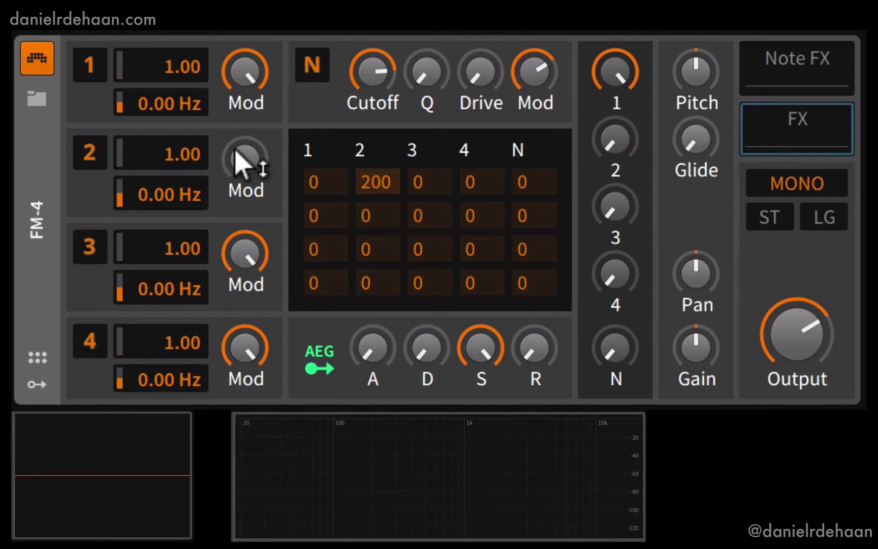
drag(243, 161, 243, 92)
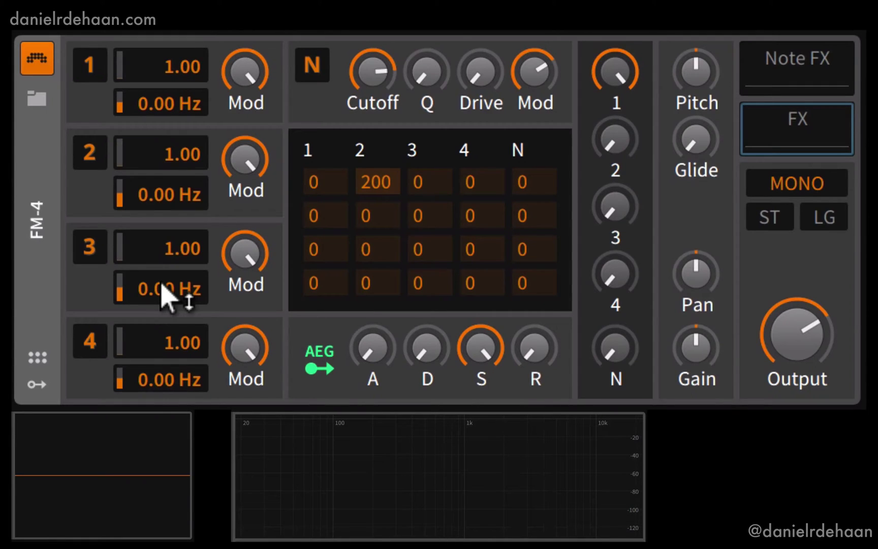
Set operator 2's ratio to 0.5 and sweep its Mod level, ending at minimum.
double_click(185, 148)
text(0.5)
key(Return)
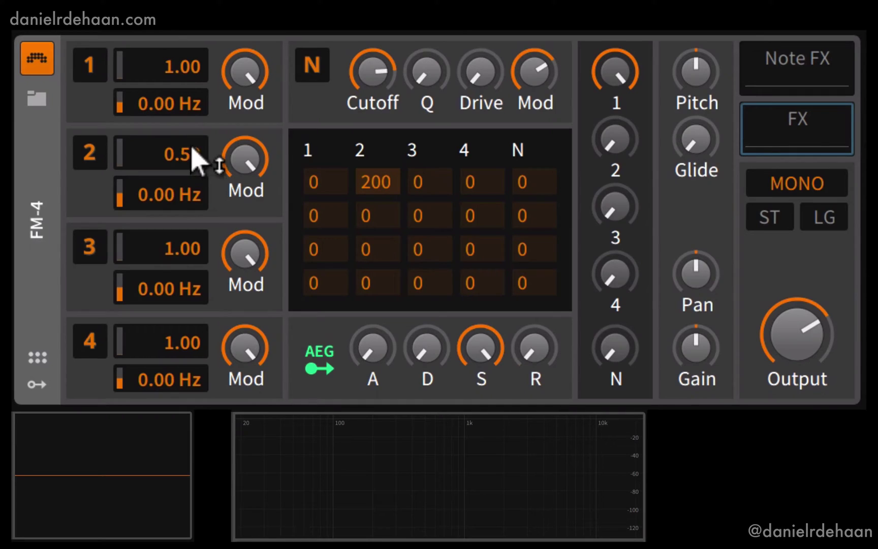
drag(232, 158, 231, 204)
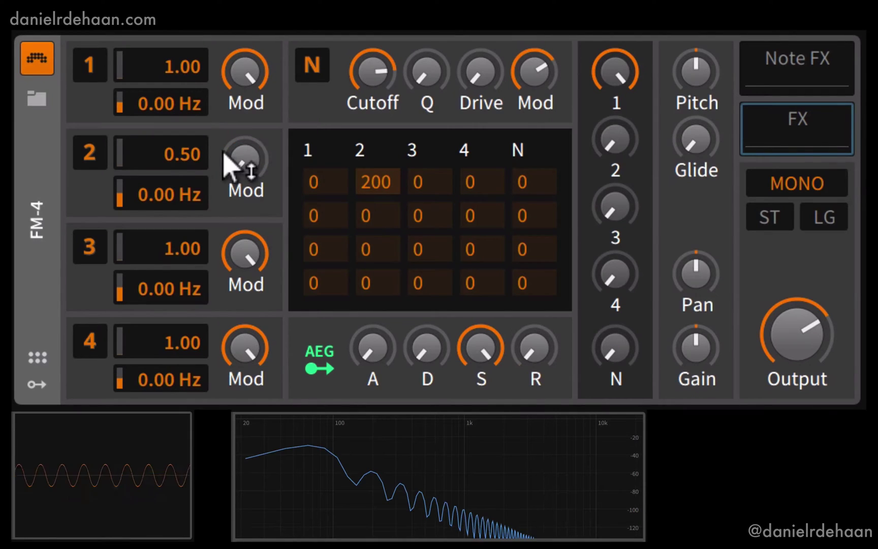
mouse_move(232, 157)
mouse_down()
mouse_move(232, 106)
mouse_move(232, 157)
mouse_up()
Set operator 2's ratio to 2 and sweep its Mod level, ending at minimum.
double_click(180, 143)
text(2.)
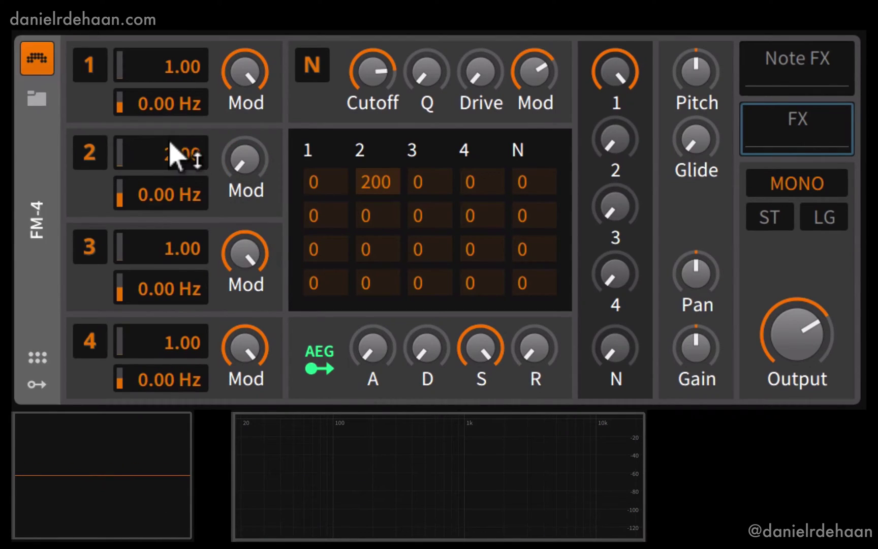
key(Return)
mouse_move(245, 159)
mouse_down()
mouse_move(245, 109)
mouse_move(244, 165)
mouse_up()
Set operator 2's ratio to 3 and sweep its Mod level, ending at minimum.
double_click(178, 155)
text(3)
key(Return)
mouse_move(257, 193)
mouse_down()
mouse_move(257, 177)
mouse_move(257, 193)
mouse_up()
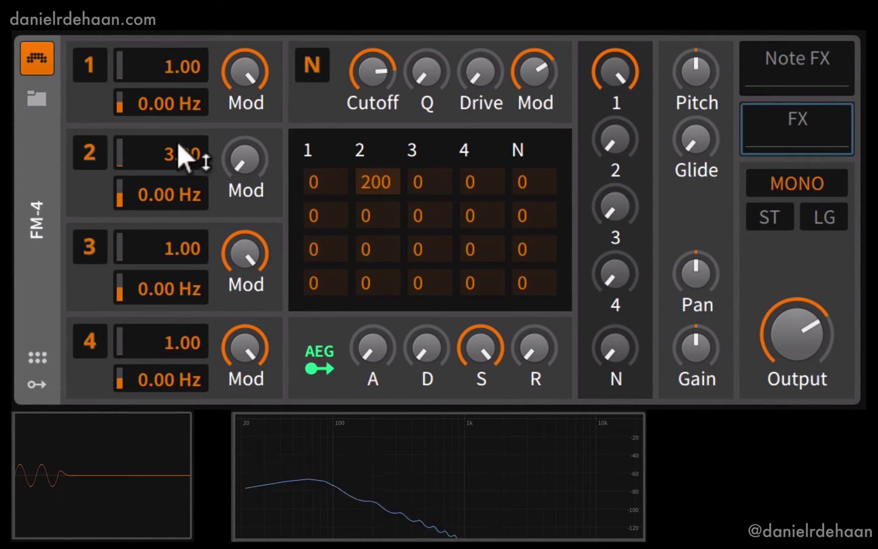
Set operator 2's ratio to 4 and sweep its Mod level, ending at minimum.
double_click(186, 148)
text(4)
key(Return)
drag(245, 159, 231, 189)
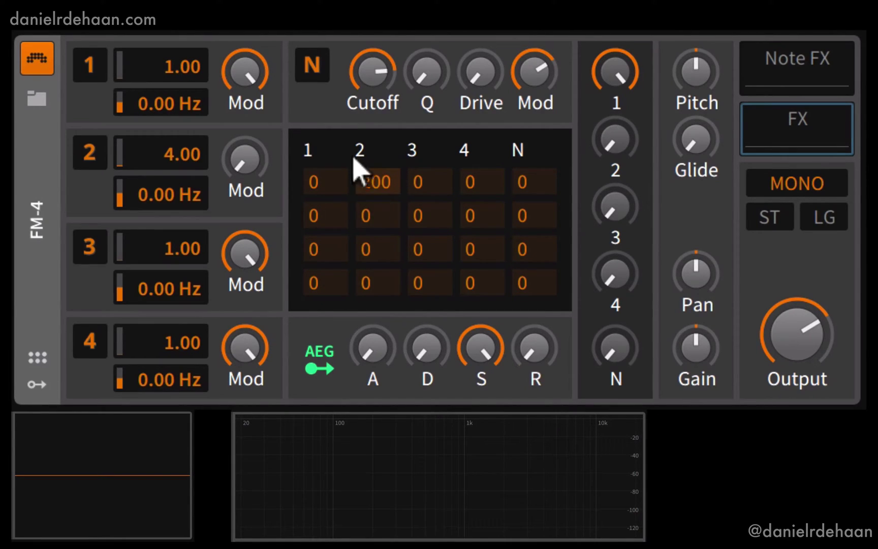
Raise operator 2's Mod level to full and set its ratio back to 1.
drag(284, 189, 283, 133)
double_click(168, 155)
text(1)
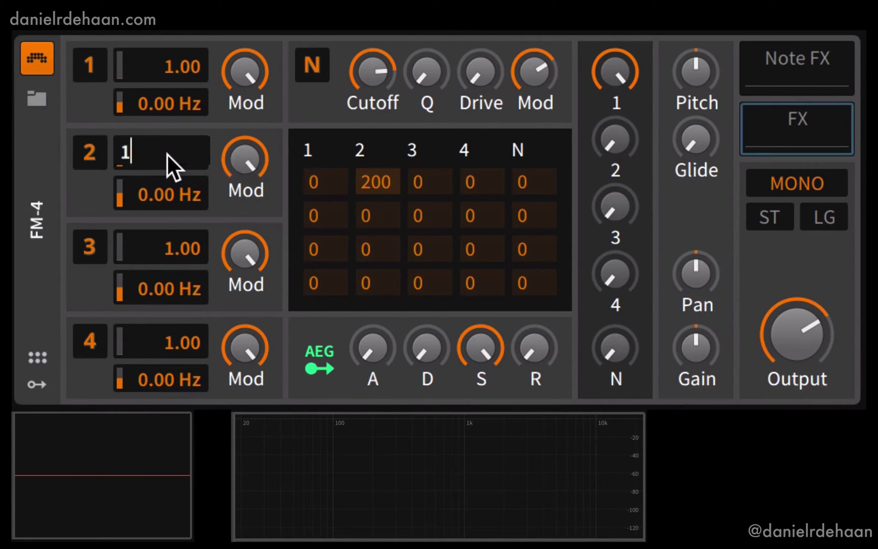
key(Return)
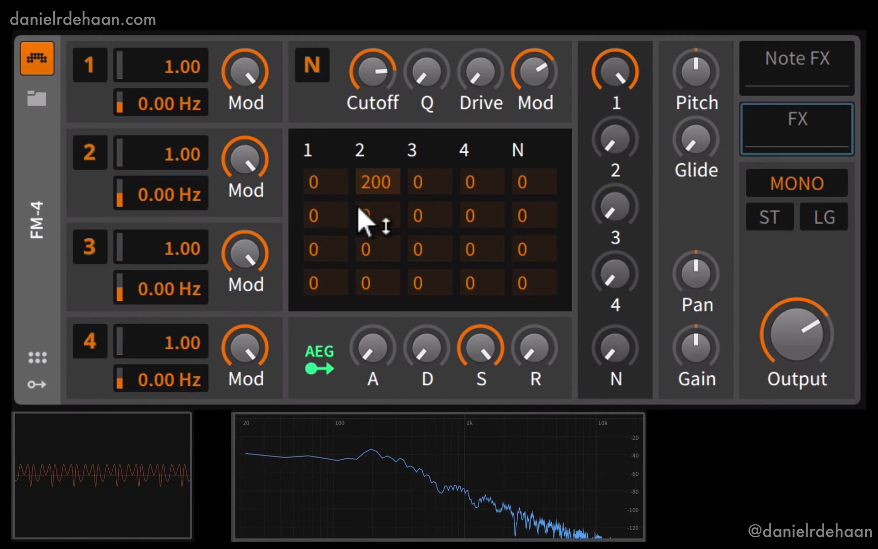
Raise the amount of operator 3 modulating operator 2 in the modulation matrix to 148.
drag(359, 208, 367, 280)
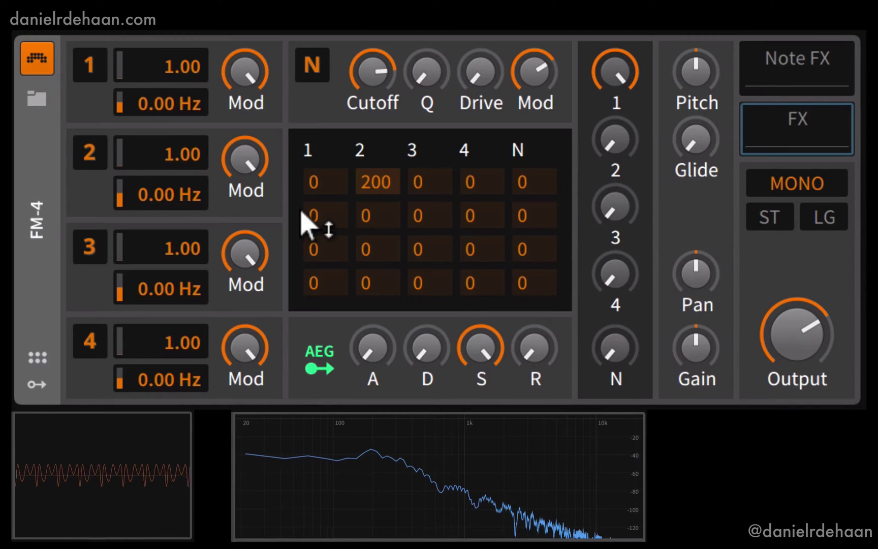
drag(302, 211, 304, 235)
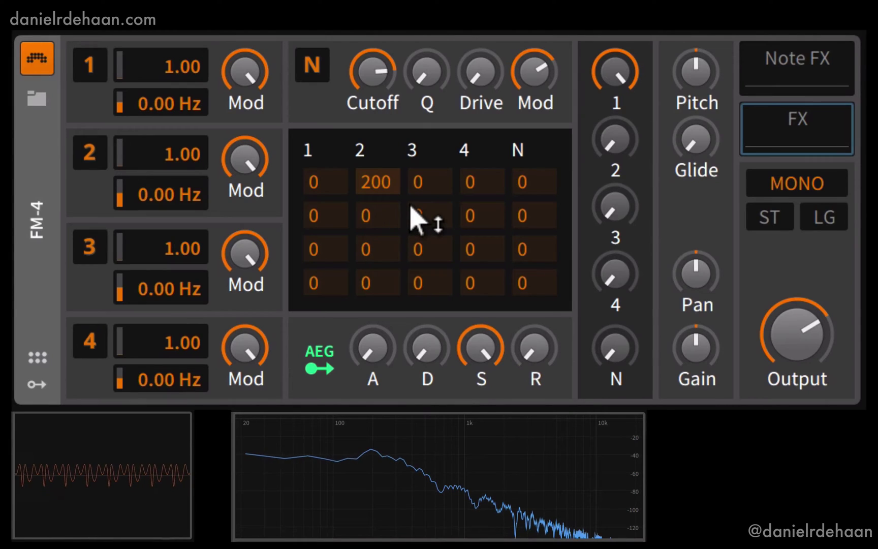
drag(411, 213, 414, 3)
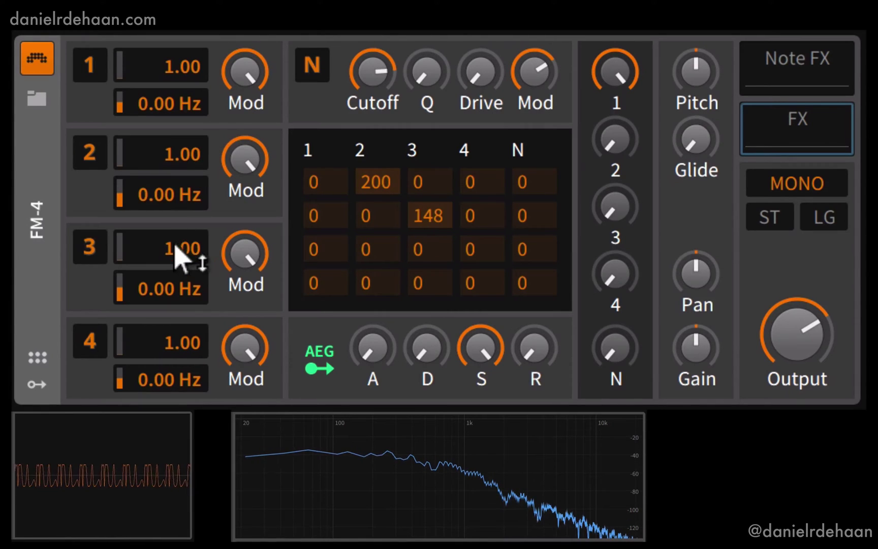
Set operator 3's ratio to 1.50 and reduce its modulation of operator 2 to 119.
drag(181, 253, 180, 222)
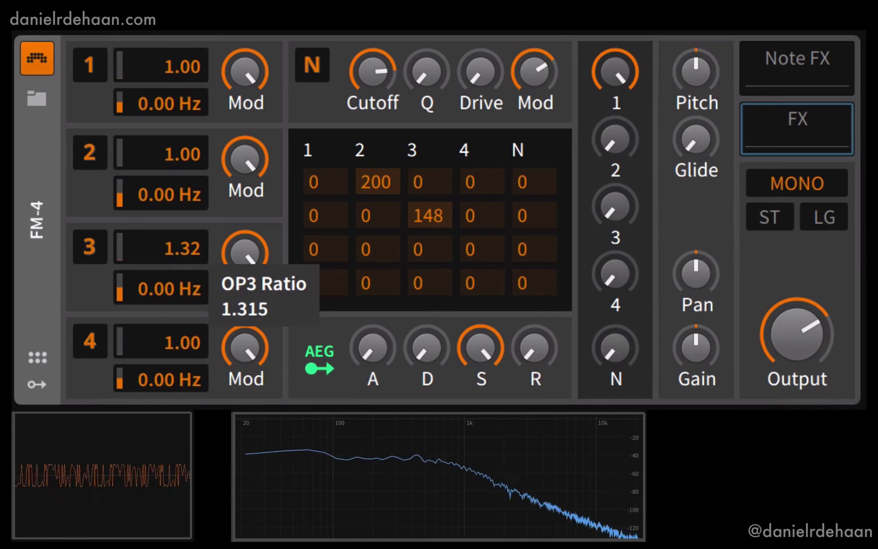
mouse_move(180, 248)
mouse_down()
mouse_move(180, 234)
mouse_move(179, 243)
mouse_up()
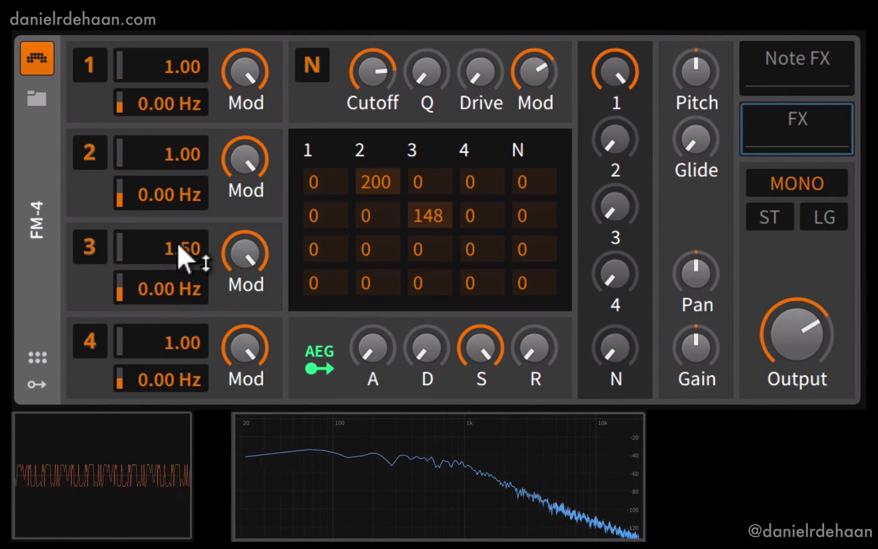
drag(414, 213, 412, 358)
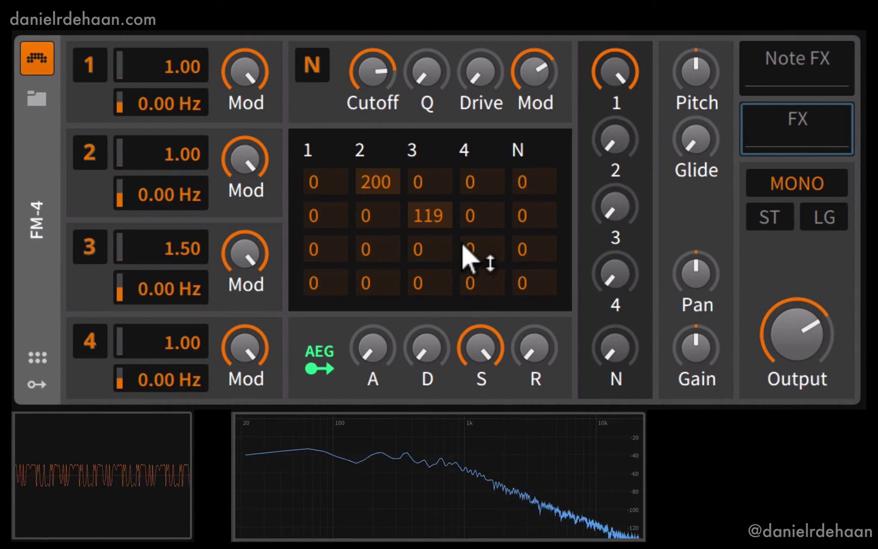
Set operator 4's ratio to 0.25.
double_click(169, 338)
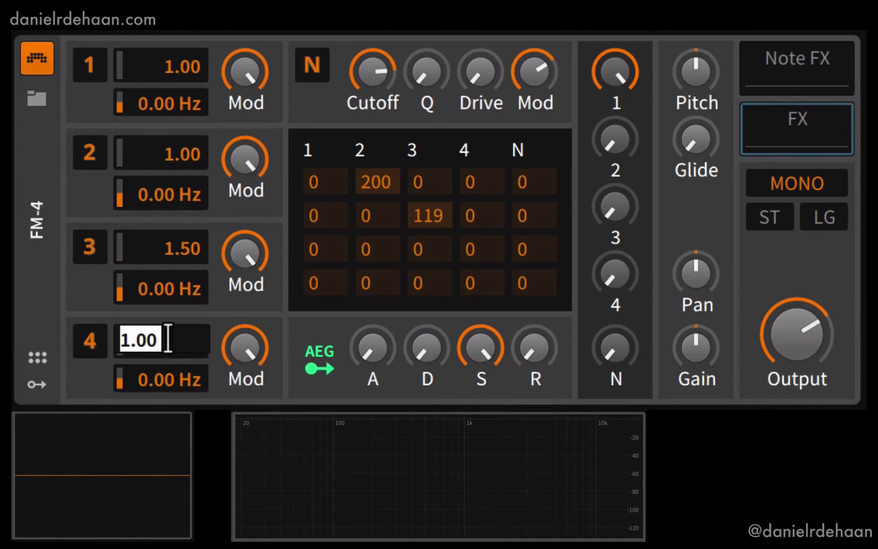
text(0.24)
key(Return)
double_click(169, 338)
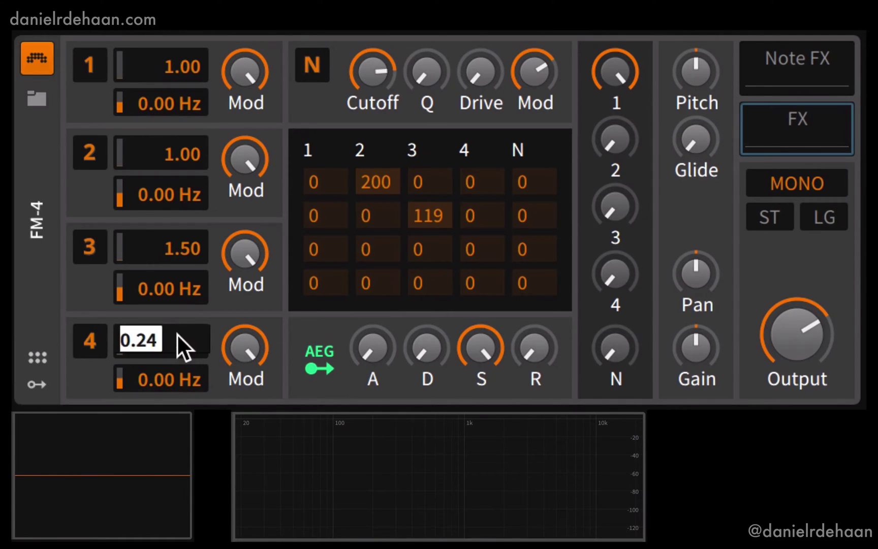
text(0.25)
key(Return)
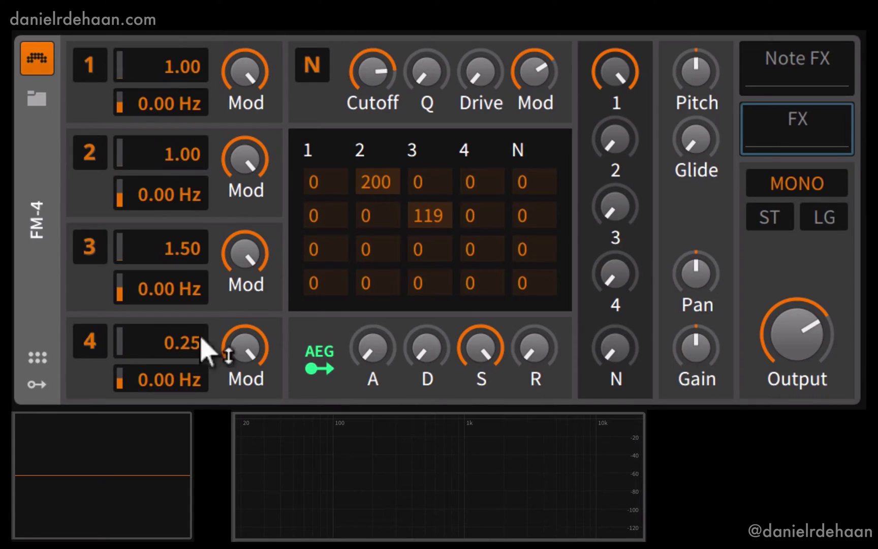
Raise the amount of operator 4 modulating operator 3 in the modulation matrix to 92.
drag(461, 249, 462, 136)
drag(465, 129, 463, 122)
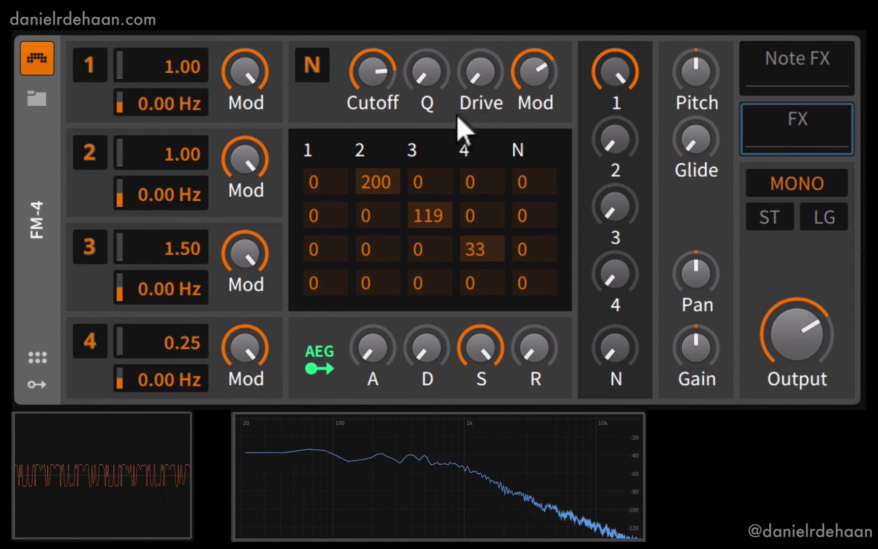
drag(470, 249, 471, 41)
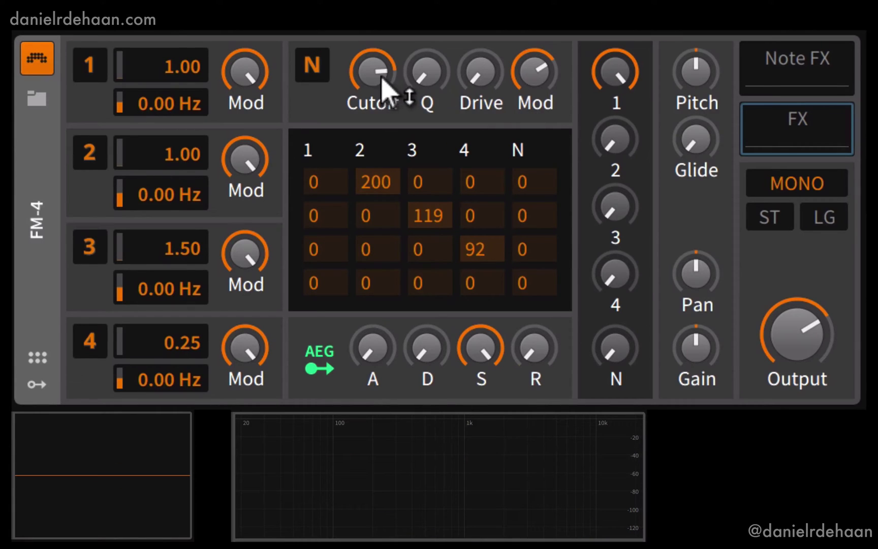
Lower the noise cutoff, raise its Q and Drive to maximum, and set noise modulating operator 2 to 123 in the matrix.
drag(381, 82, 476, 112)
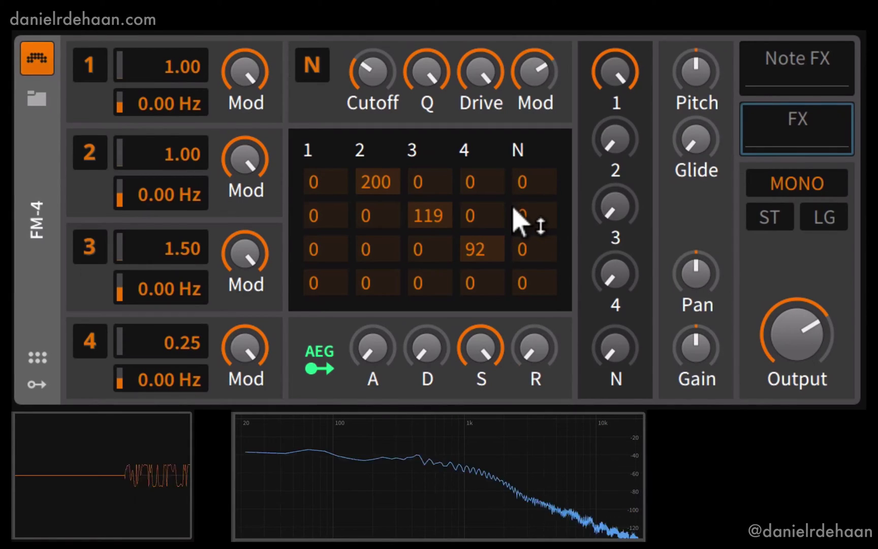
drag(519, 219, 527, 0)
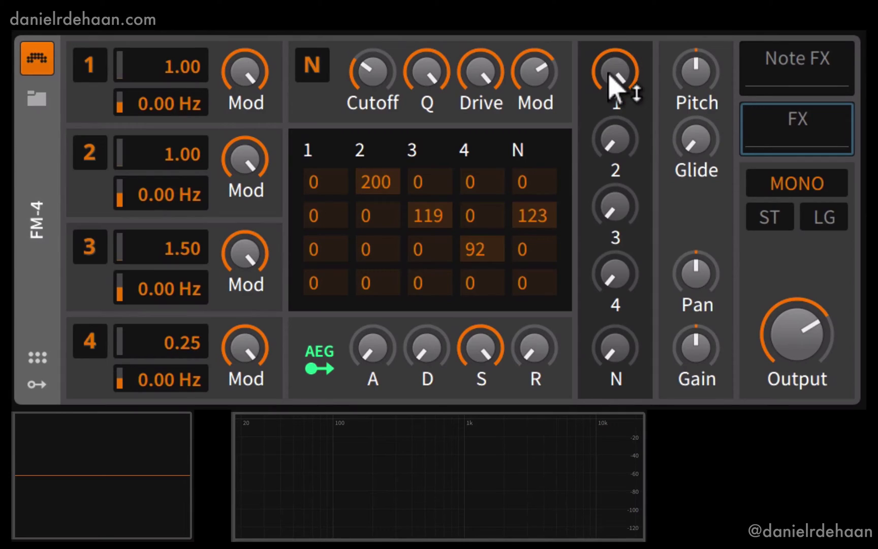
Turn operator 1's mix level down to minimum and raise the noise mix level.
mouse_move(610, 76)
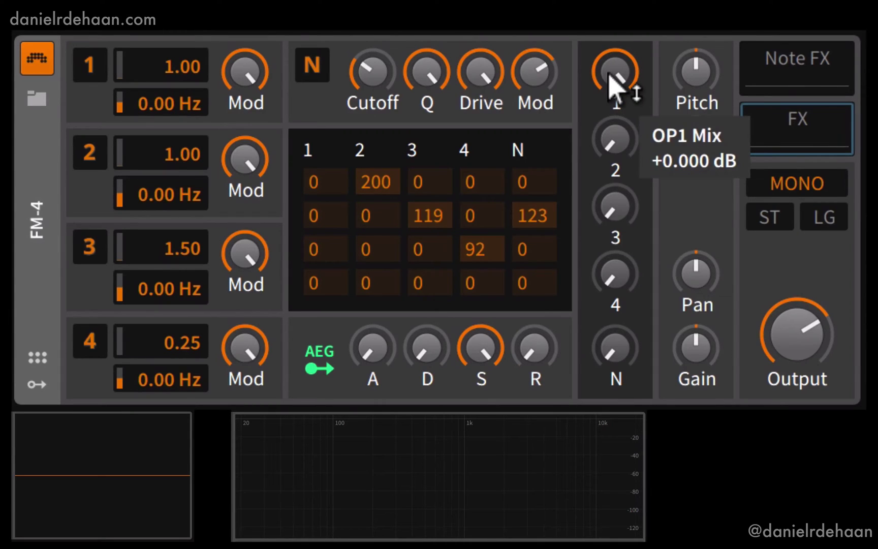
mouse_move(245, 83)
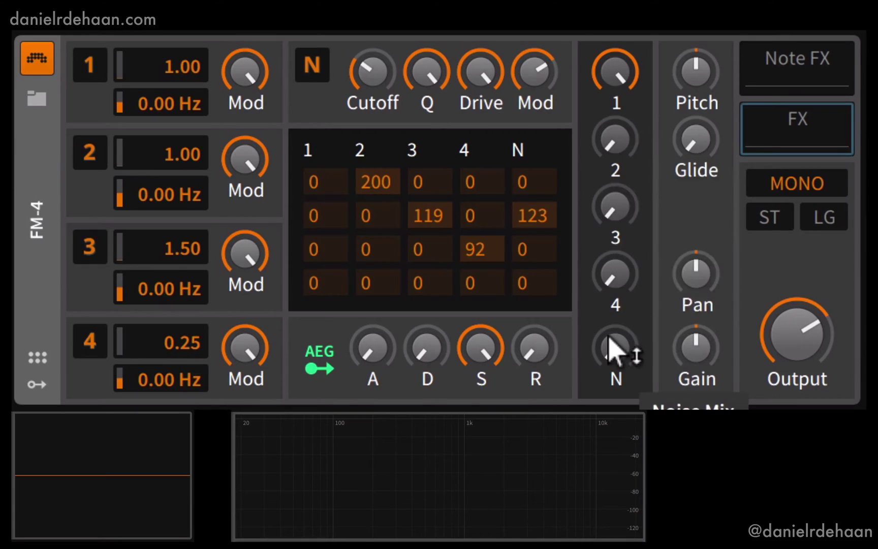
drag(615, 73, 615, 96)
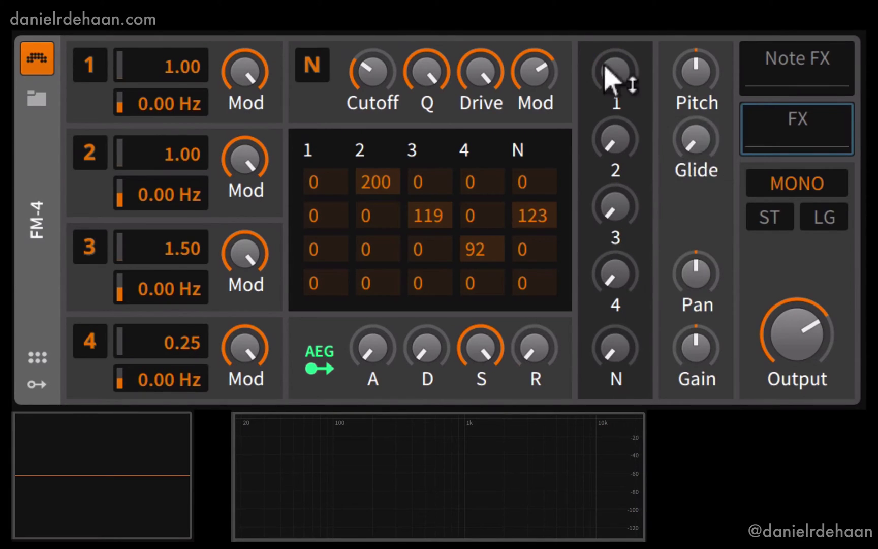
drag(615, 349, 615, 315)
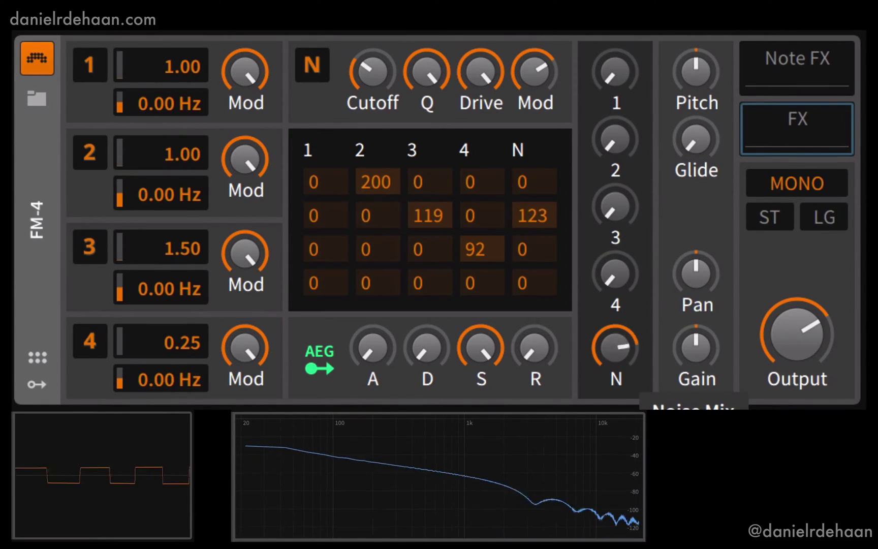
Blend the operators into the output mix, raising operators 1, 2 and 3 partway and operator 4 to full.
drag(608, 138, 608, 105)
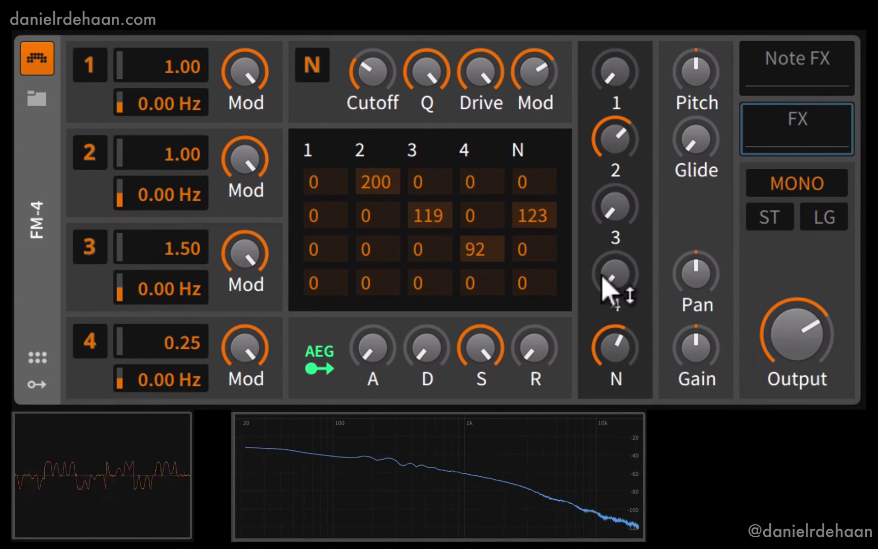
drag(610, 277, 619, 254)
drag(615, 205, 615, 175)
drag(613, 76, 614, 32)
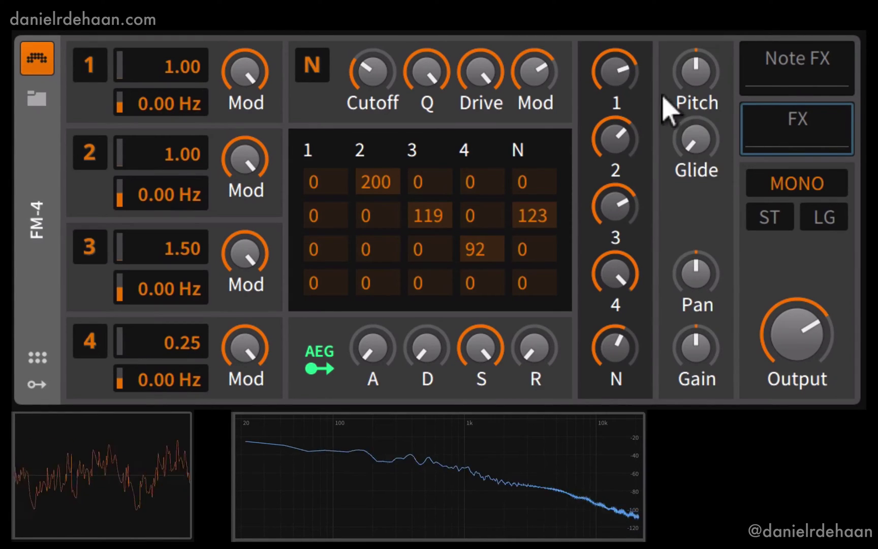
Shift the FM-4's pitch slightly below centre and set its pan to 11.5%.
drag(682, 81, 714, 216)
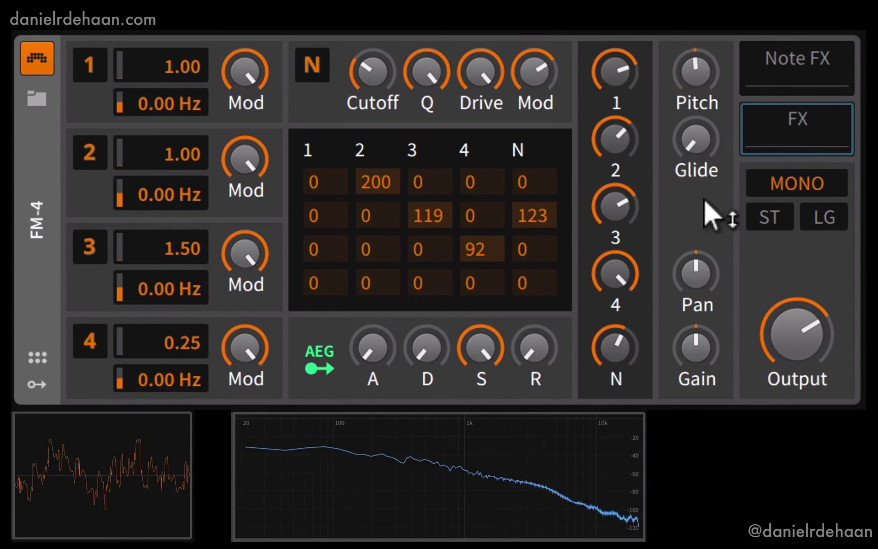
mouse_move(695, 274)
mouse_down()
mouse_move(695, 229)
mouse_move(696, 325)
mouse_move(697, 259)
mouse_up()
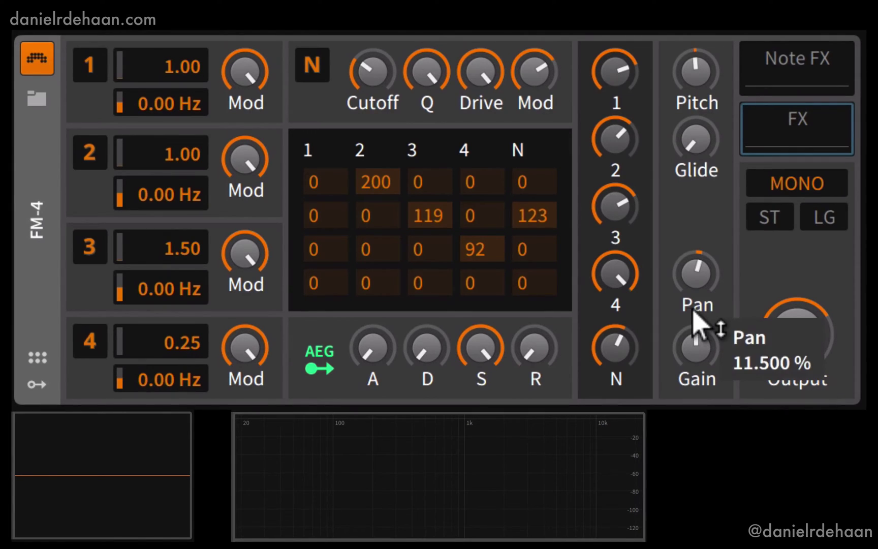
Insert an ADSR modulator in the FM-4's first modulator slot.
click(35, 384)
click(53, 428)
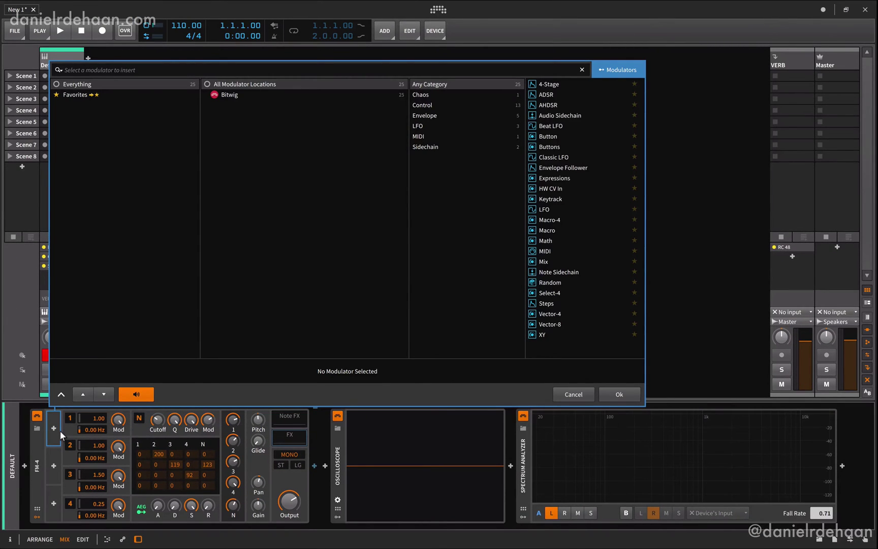
click(546, 96)
click(606, 391)
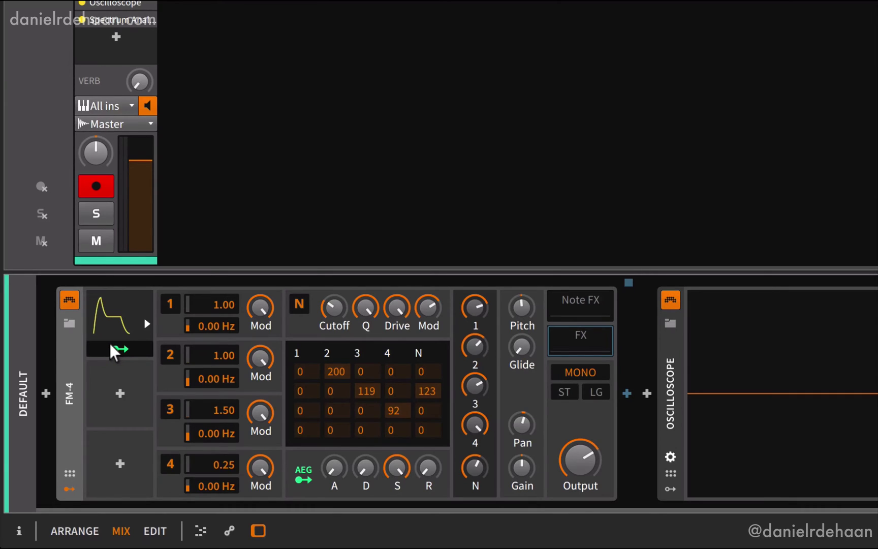
Lower the Mod levels of operators 2, 3 and 4 to minimum.
click(111, 345)
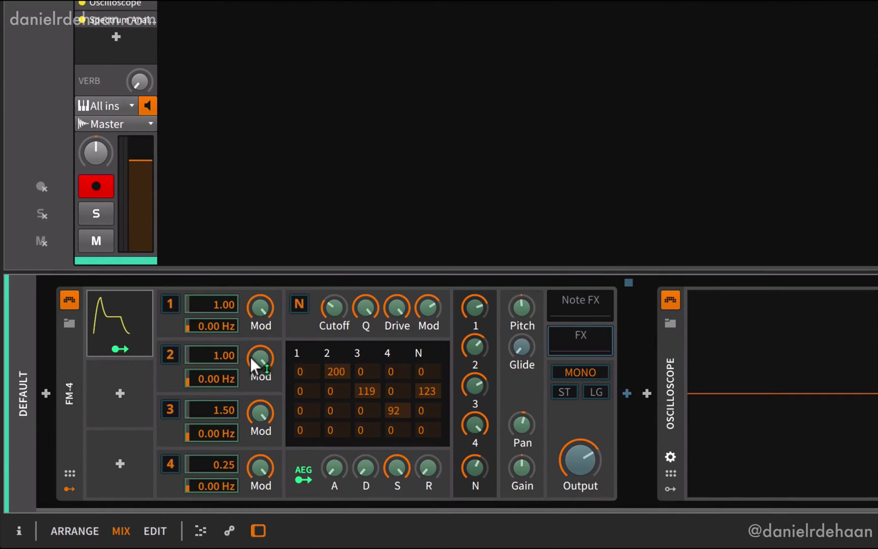
drag(260, 358, 242, 366)
click(112, 344)
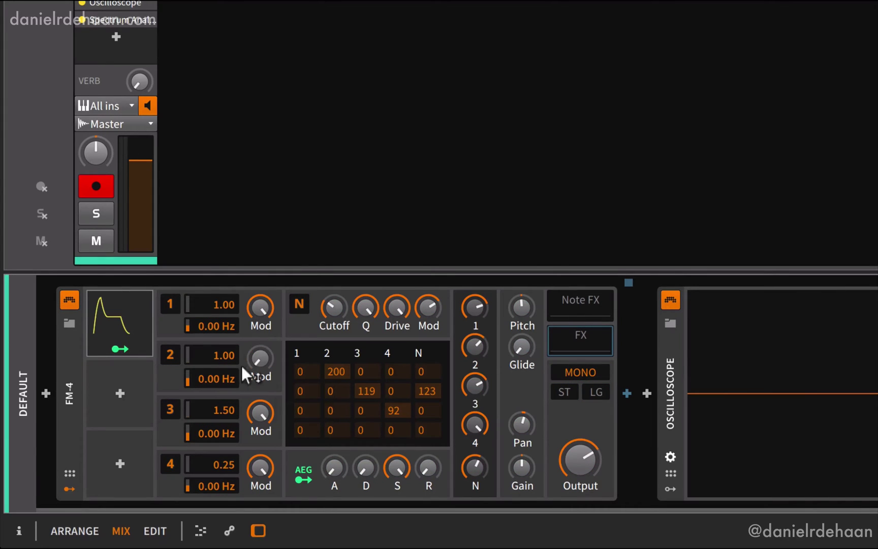
drag(260, 414, 249, 449)
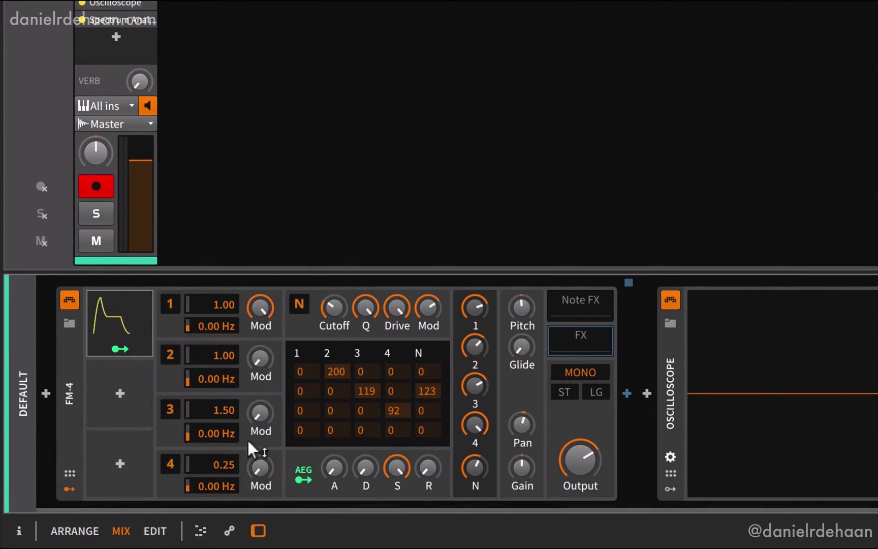
Assign the ADSR modulator to raise the Mod levels of operators 2, 3 and 4.
click(117, 347)
drag(252, 357, 251, 330)
drag(259, 407, 259, 379)
drag(257, 467, 256, 442)
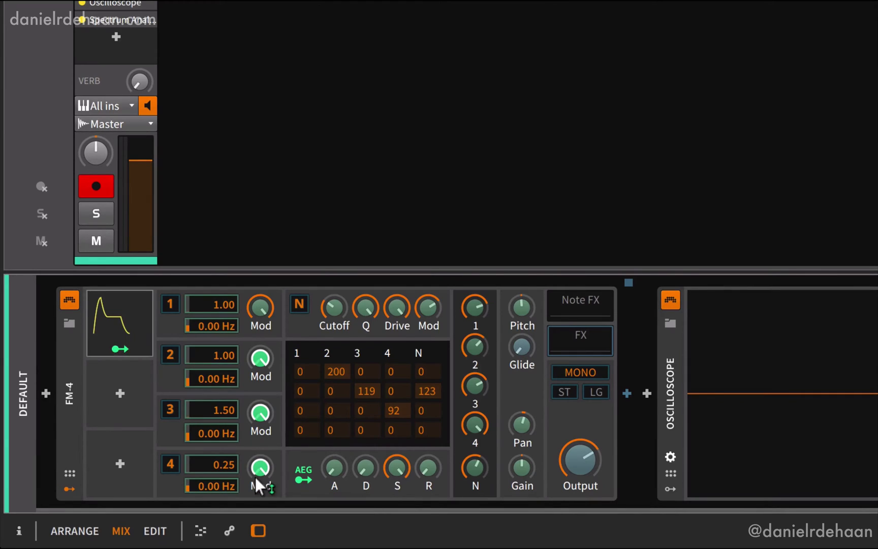
click(112, 343)
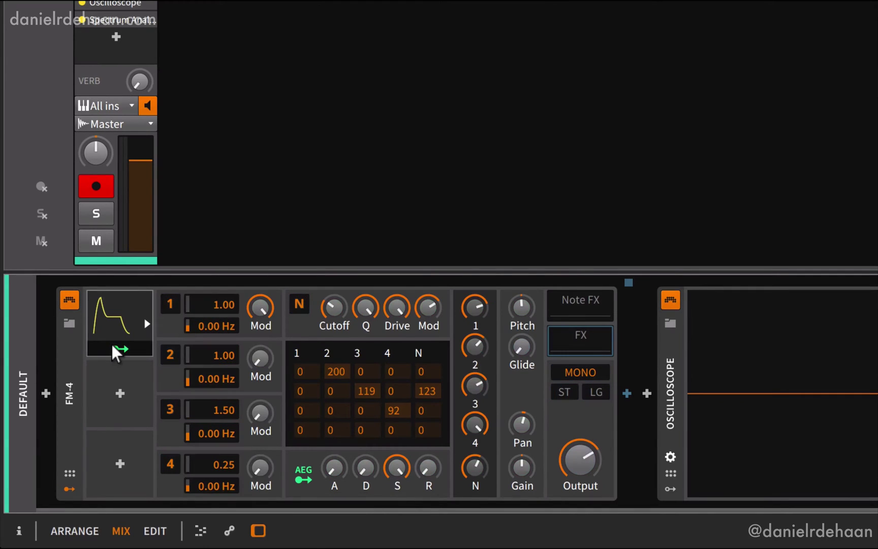
Shape the ADSR modulator's envelope with zero attack and sustain, a longer decay and a longer release.
click(138, 318)
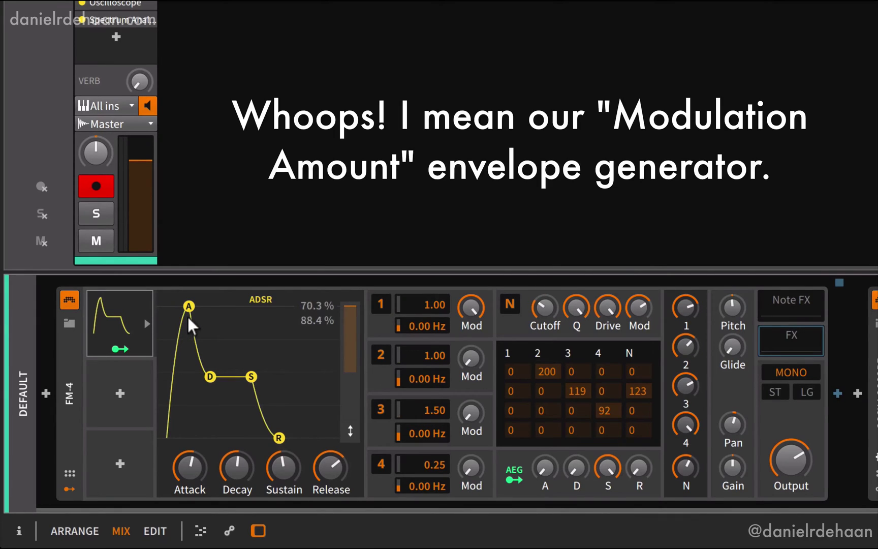
drag(183, 310, 166, 307)
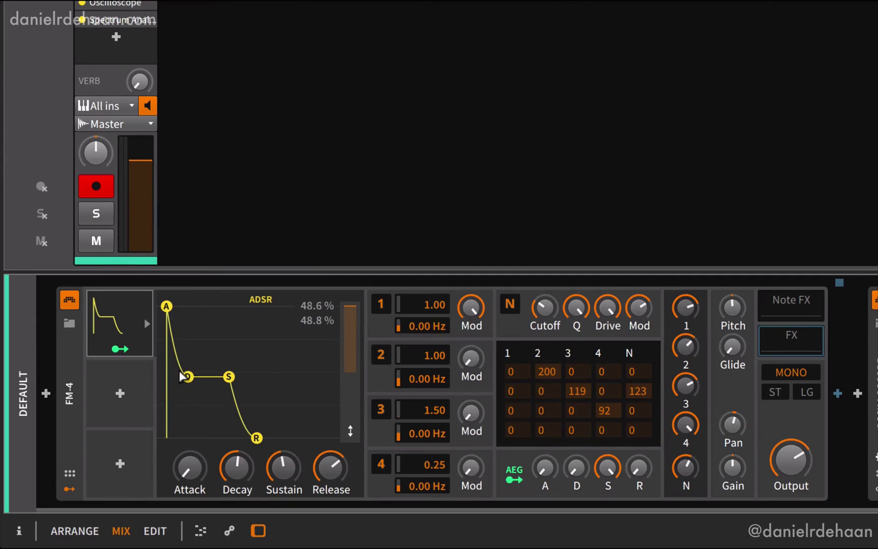
drag(181, 377, 227, 547)
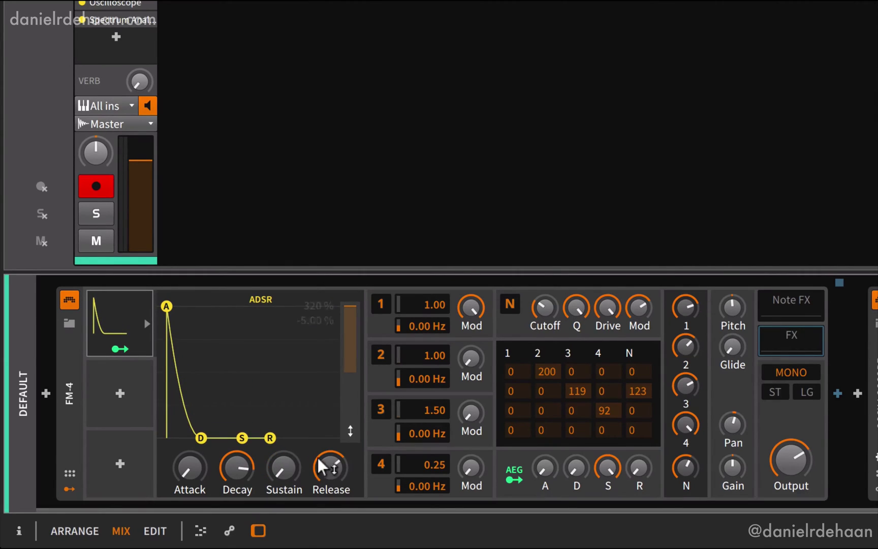
drag(319, 458, 318, 457)
mouse_move(225, 458)
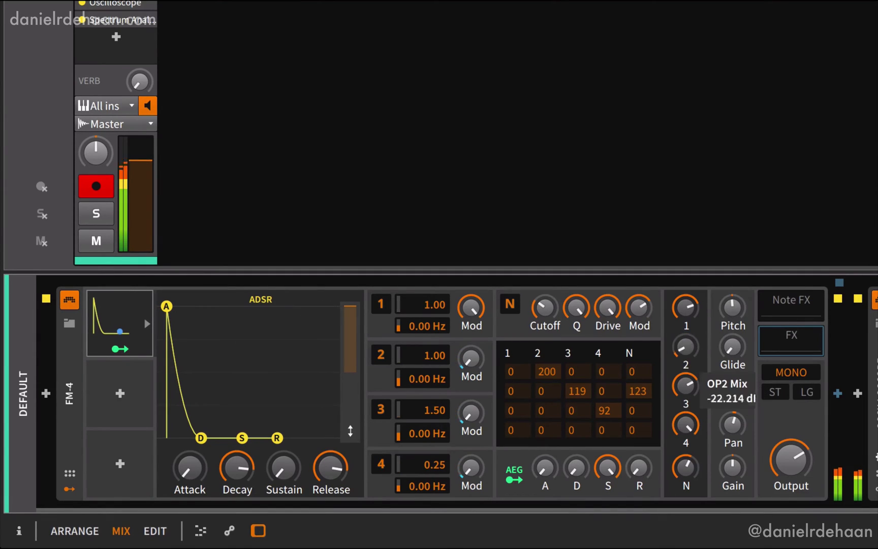
Lower the mix levels of operators 2, 3, 4 and noise to minimum, leaving operator 1 audible.
drag(679, 375, 682, 488)
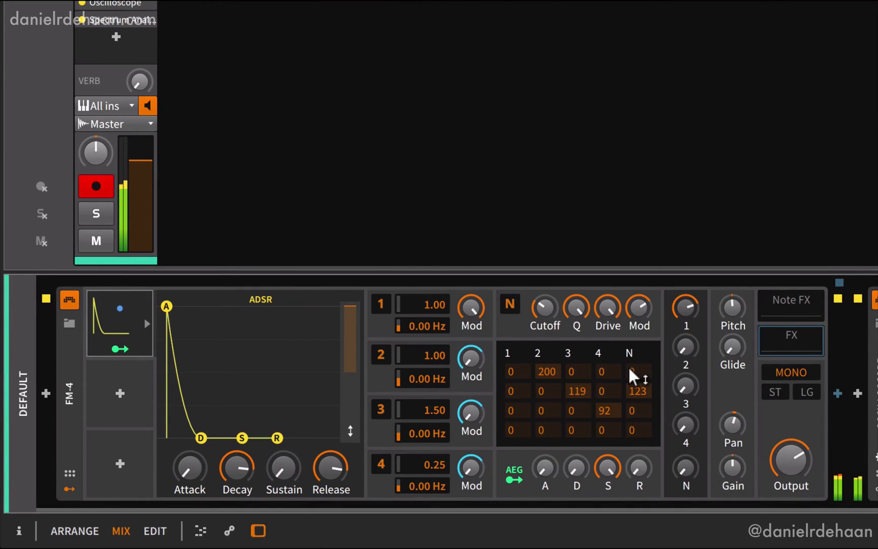
Shorten the ADSR modulator's decay to about 45% and raise the track's VERB send to full.
mouse_move(235, 467)
mouse_down()
mouse_move(235, 474)
mouse_move(234, 449)
mouse_move(232, 463)
mouse_up()
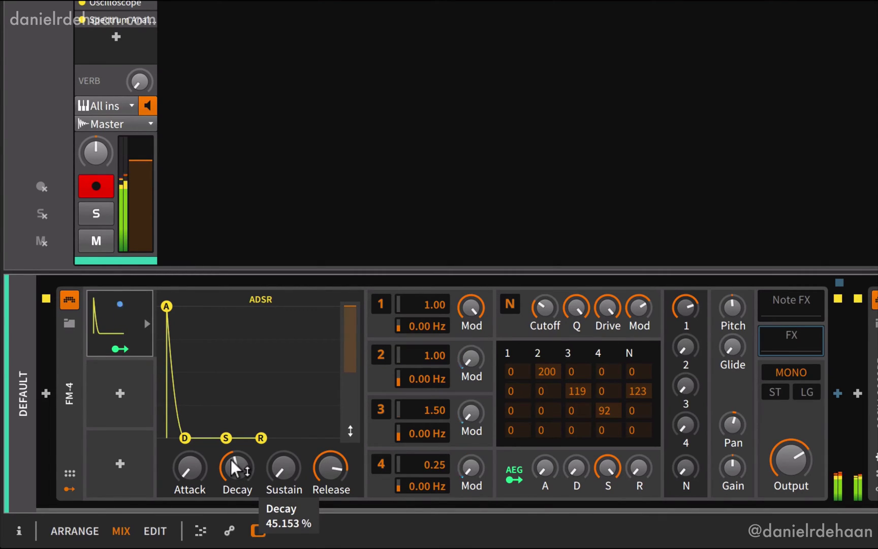
drag(140, 81, 140, 53)
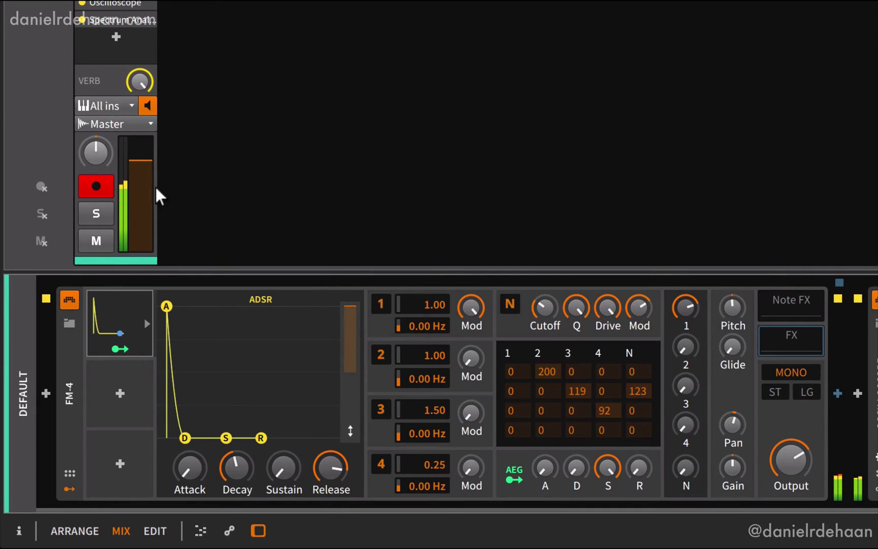
Insert a second ADSR modulator in the FM-4's next empty modulator slot.
click(113, 391)
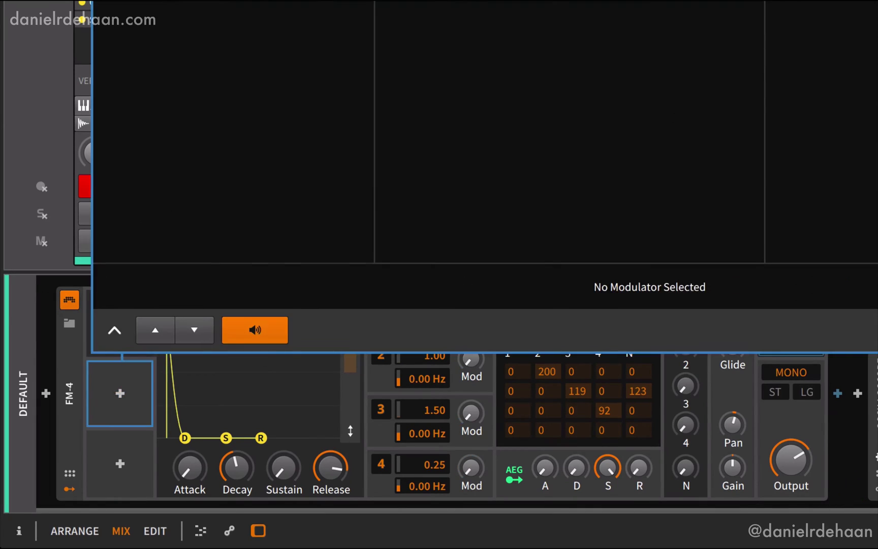
key(Down)
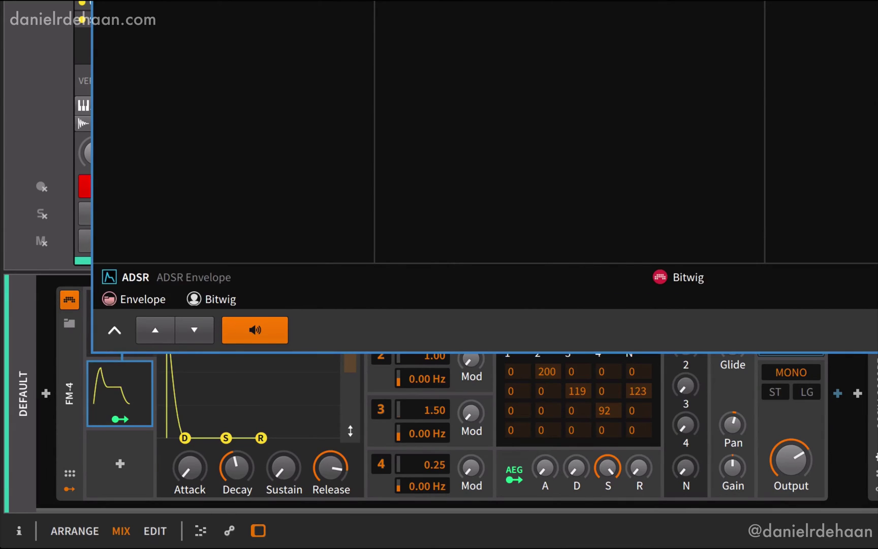
key(Return)
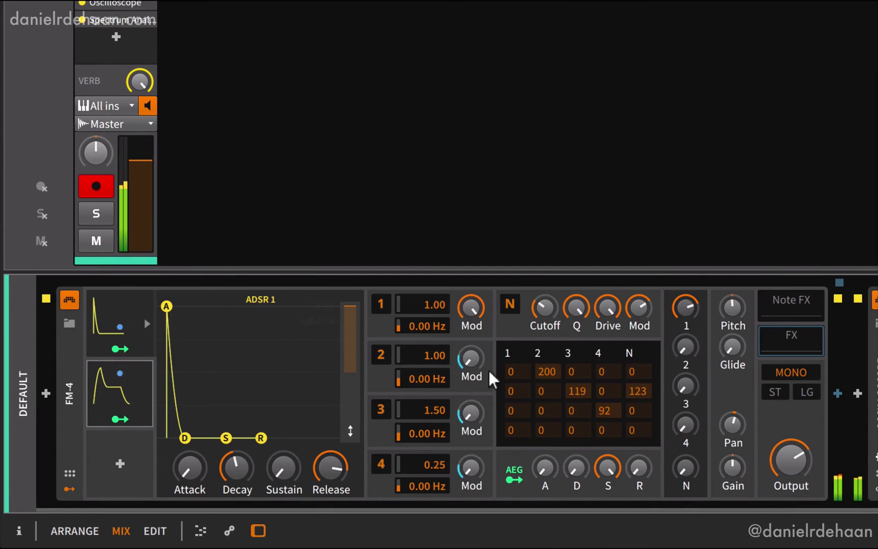
Assign the second ADSR modulator to operator 2's Mod level.
mouse_move(466, 358)
mouse_down()
mouse_move(466, 307)
mouse_move(465, 357)
mouse_up()
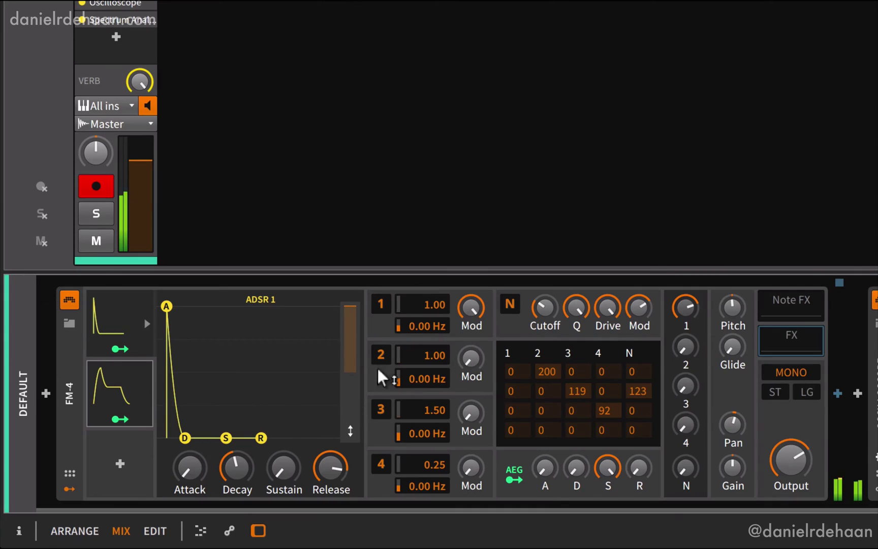
click(119, 419)
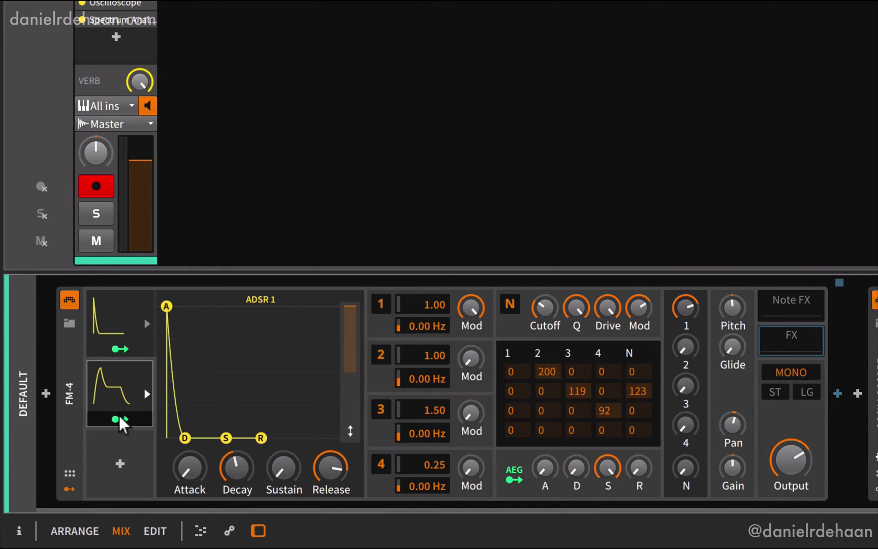
drag(467, 359, 467, 309)
click(121, 414)
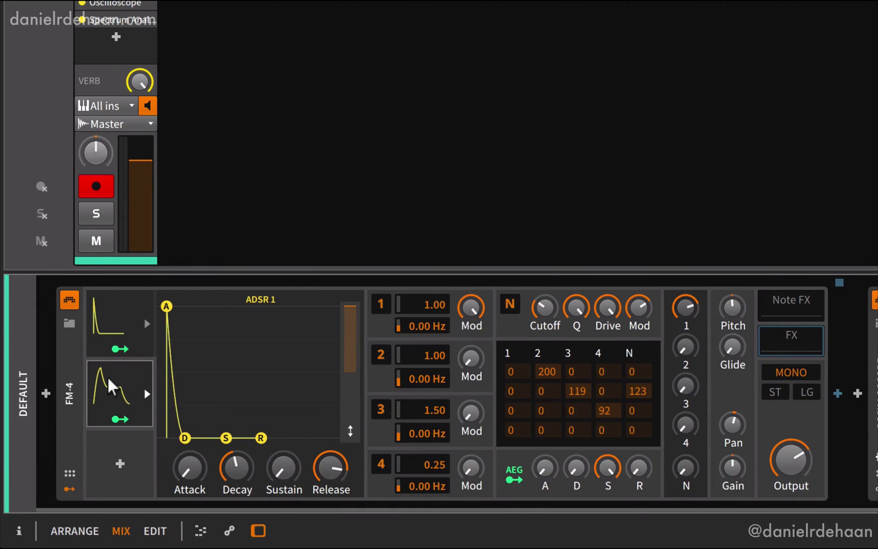
Shape the second ADSR modulator with maximum attack, a longer decay, minimum sustain and a slightly longer release.
click(114, 375)
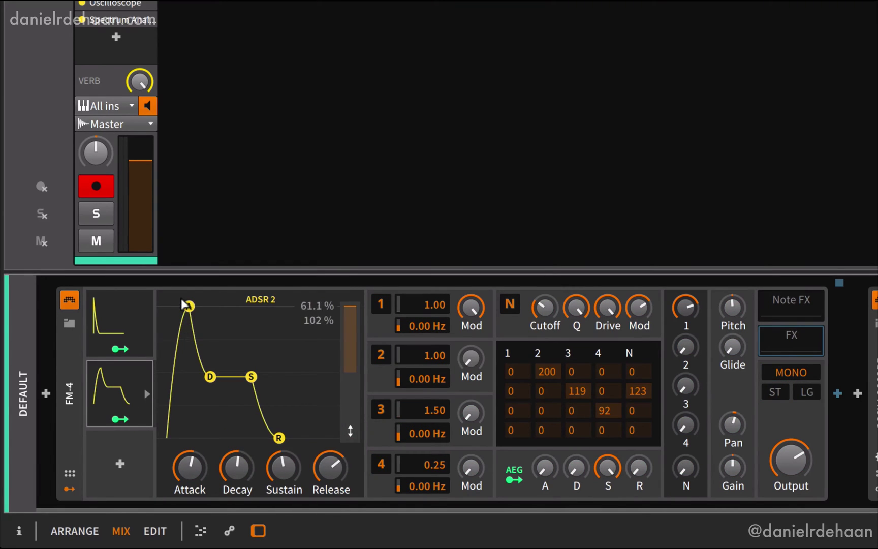
drag(187, 304, 316, 283)
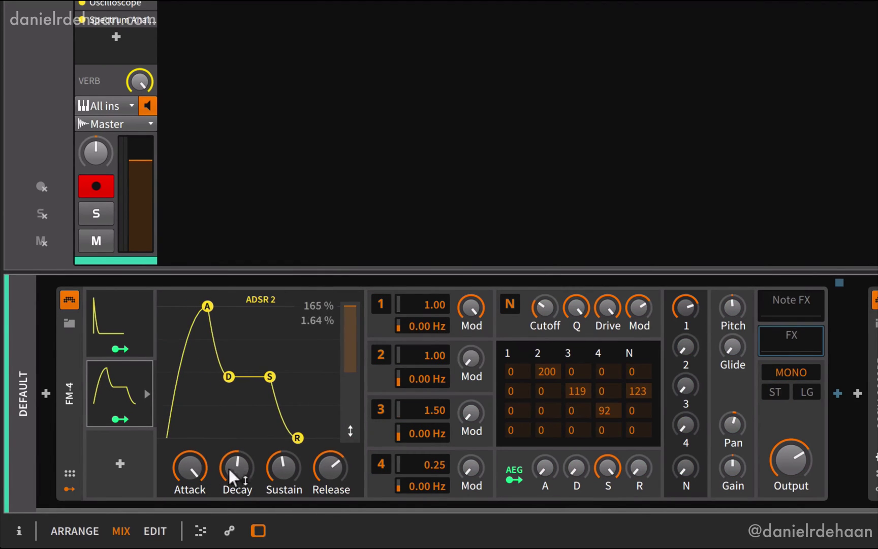
drag(229, 469, 271, 503)
drag(325, 465, 325, 451)
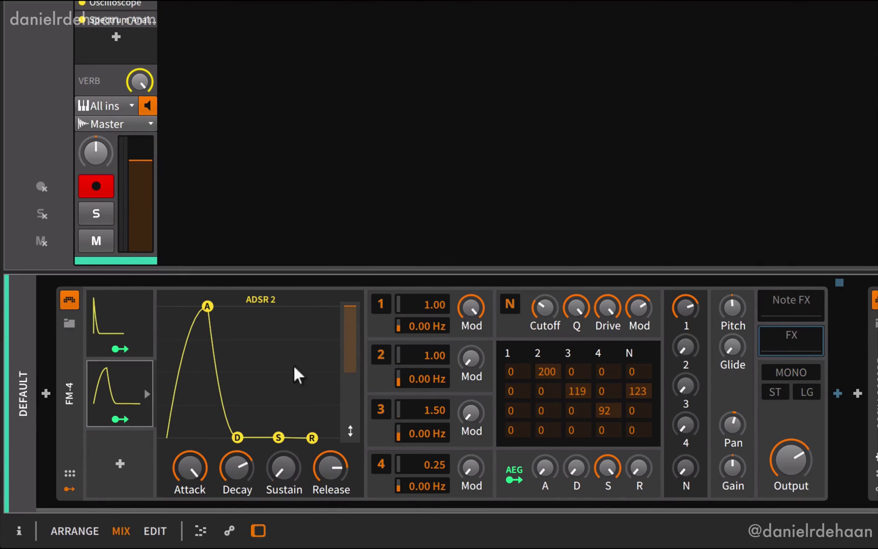
Check the Per-Voice option of the second ADSR modulator.
right_click(103, 381)
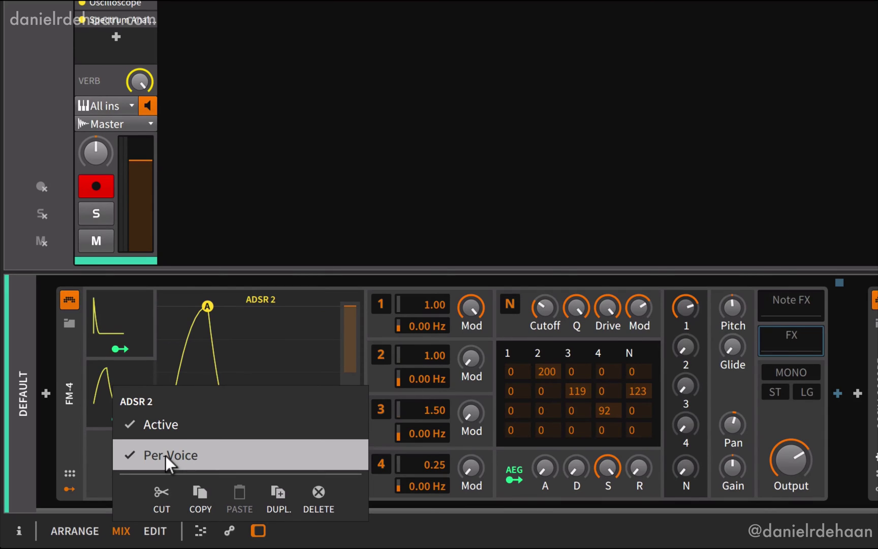
click(92, 368)
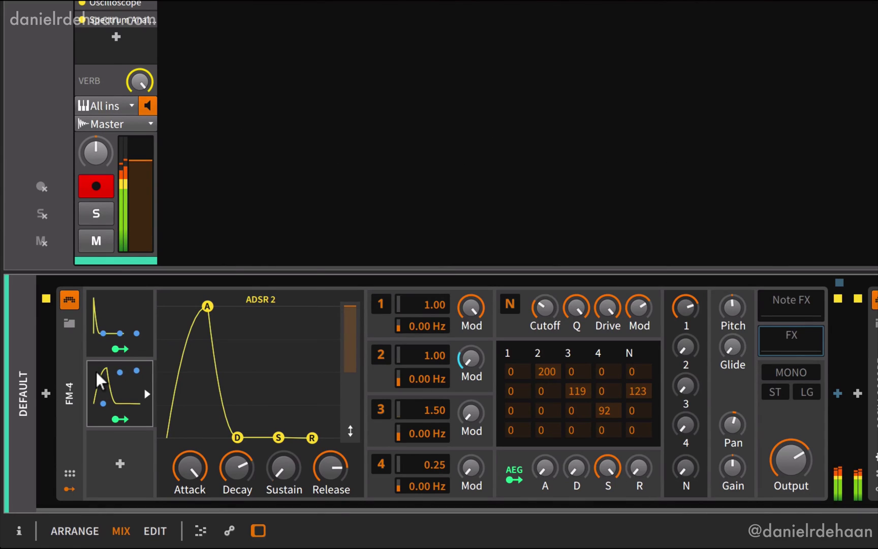
key(space)
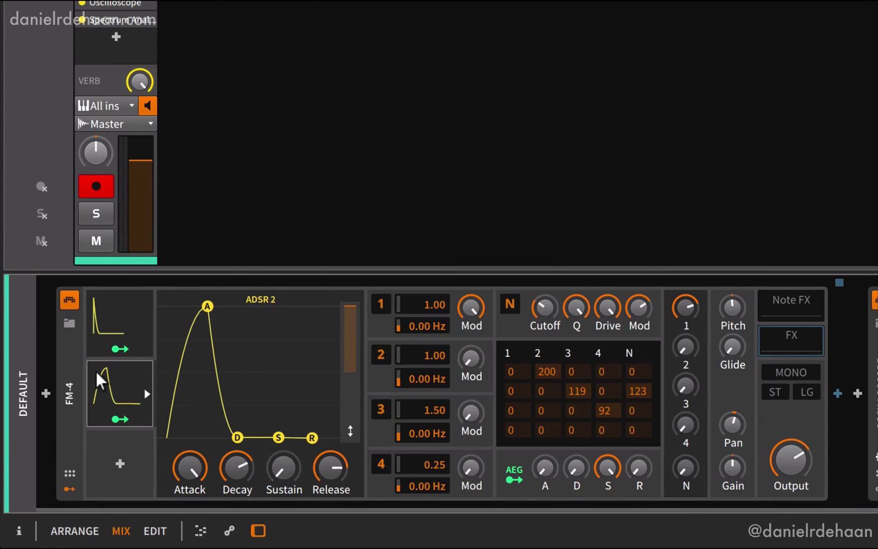